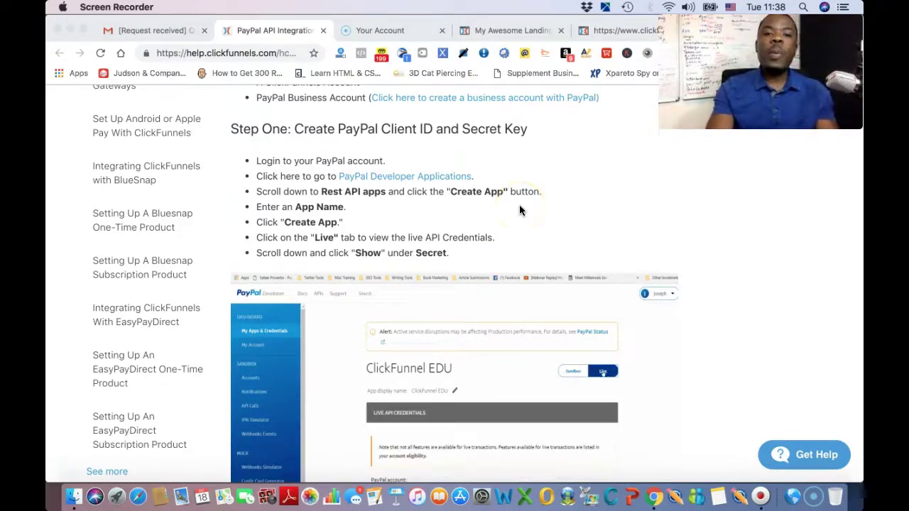
Examine the PayPal API Integration help article's requirements and its steps for creating the PayPal client ID and secret key.
{"action": "scroll", "coordinate": [519, 211], "scroll_direction": "down", "scroll_amount": 2}
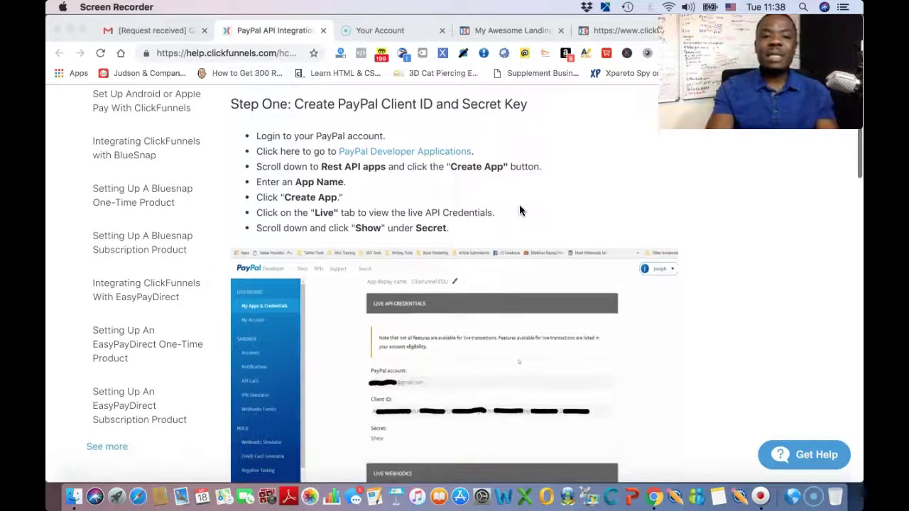
{"action": "scroll", "coordinate": [519, 211], "scroll_direction": "up", "scroll_amount": 4}
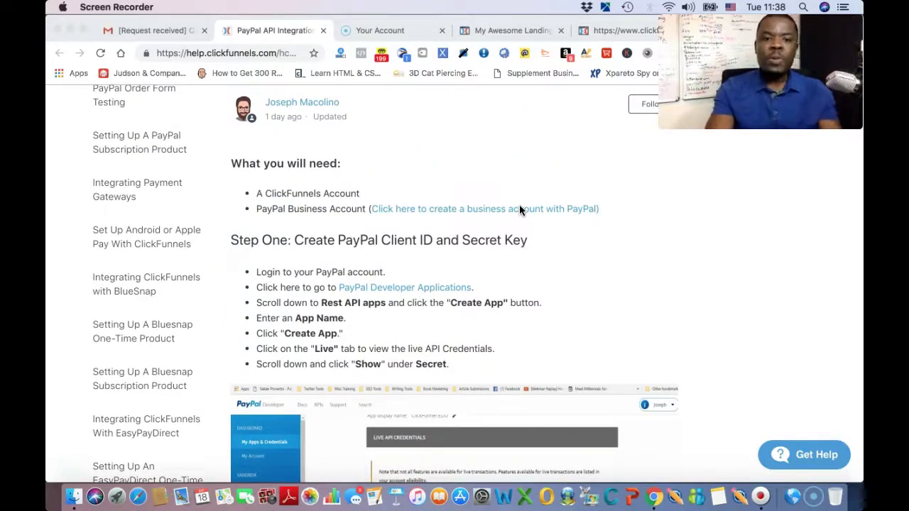
{"action": "scroll", "coordinate": [459, 268], "scroll_direction": "up", "scroll_amount": 3}
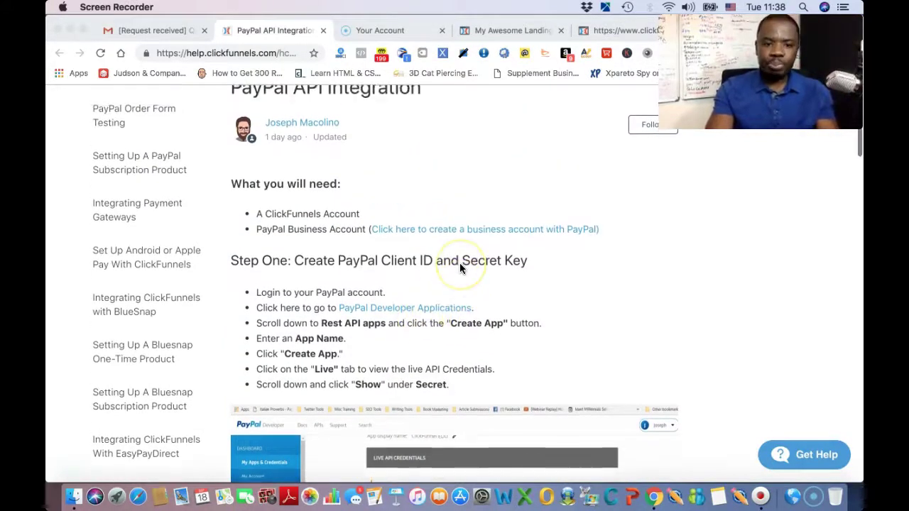
{"action": "scroll", "coordinate": [460, 268], "scroll_direction": "down", "scroll_amount": 6}
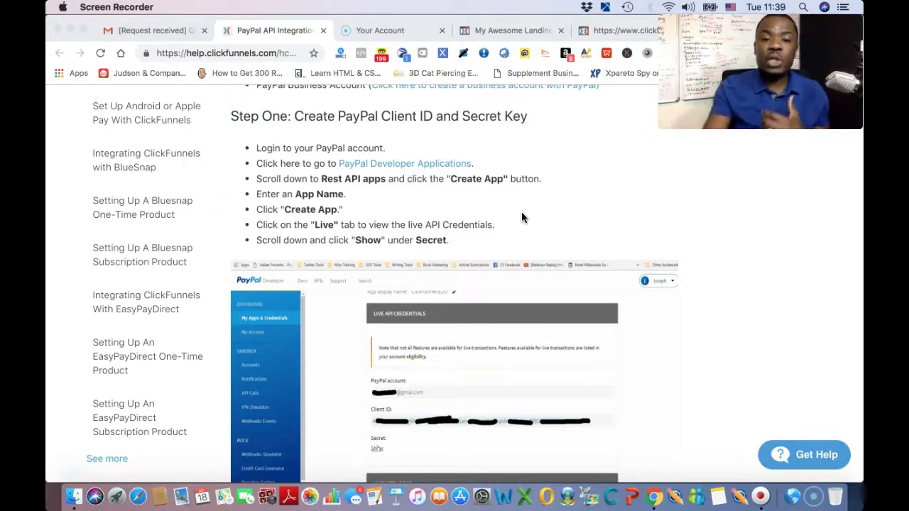
{"action": "scroll", "coordinate": [522, 217], "scroll_direction": "up", "scroll_amount": 2}
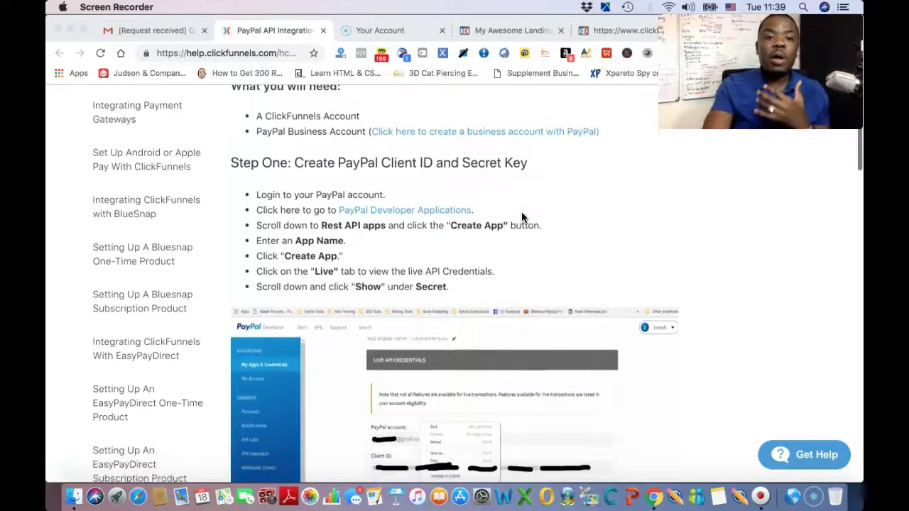
{"action": "scroll", "coordinate": [522, 217], "scroll_direction": "down", "scroll_amount": 1}
{"action": "scroll", "coordinate": [522, 217], "scroll_direction": "up", "scroll_amount": 1}
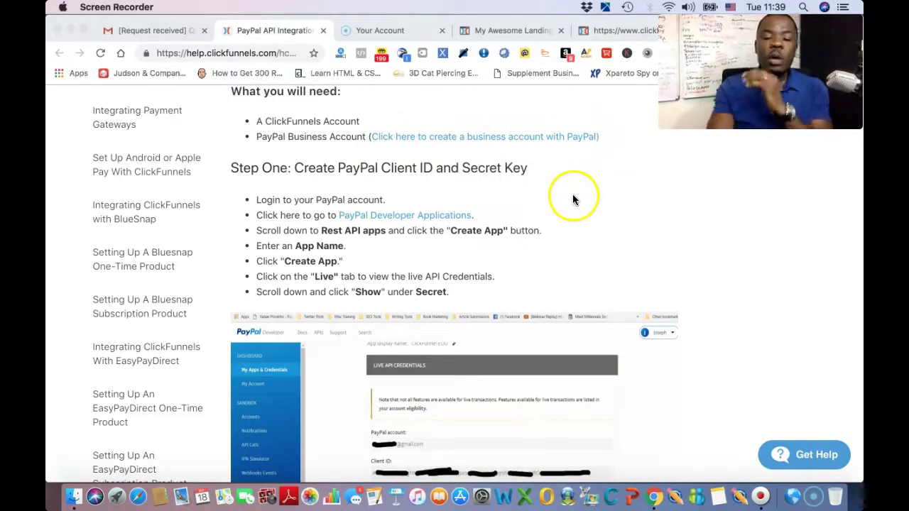
{"action": "scroll", "coordinate": [544, 207], "scroll_direction": "down", "scroll_amount": 1}
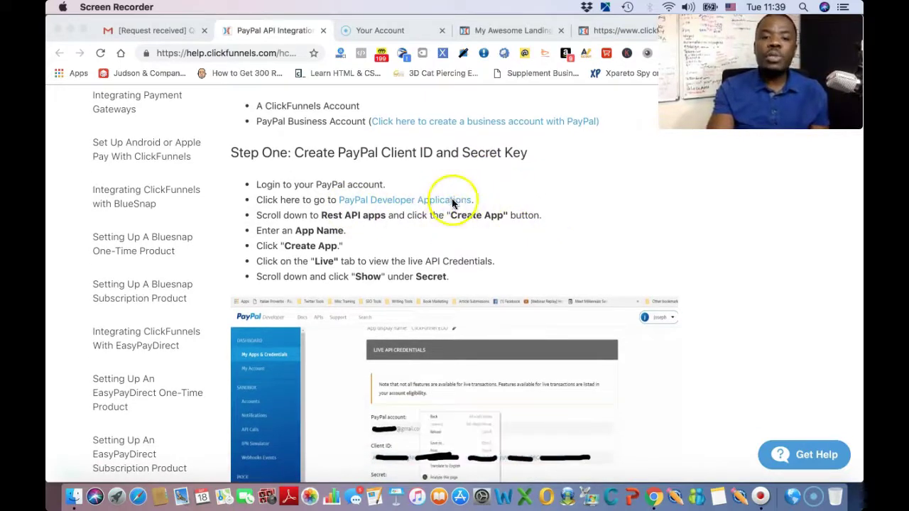
{"action": "scroll", "coordinate": [468, 211], "scroll_direction": "down", "scroll_amount": 2}
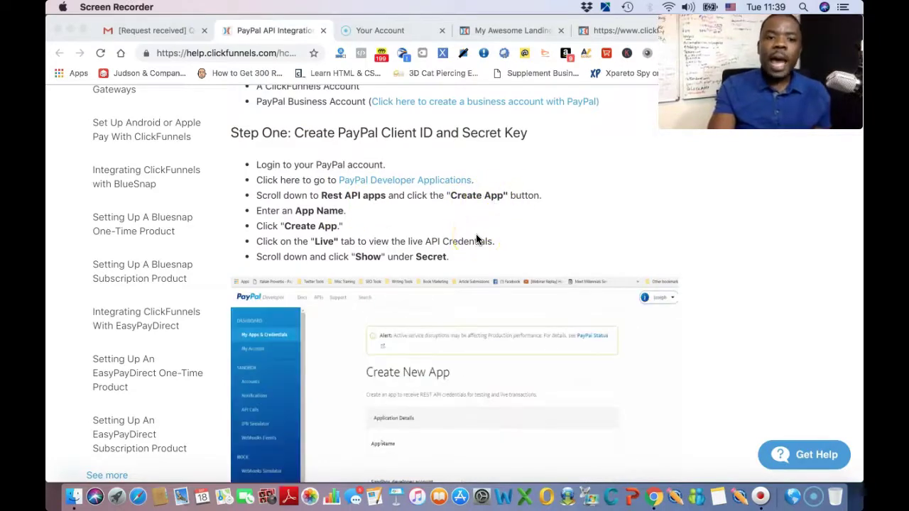
{"action": "scroll", "coordinate": [477, 240], "scroll_direction": "down", "scroll_amount": 5}
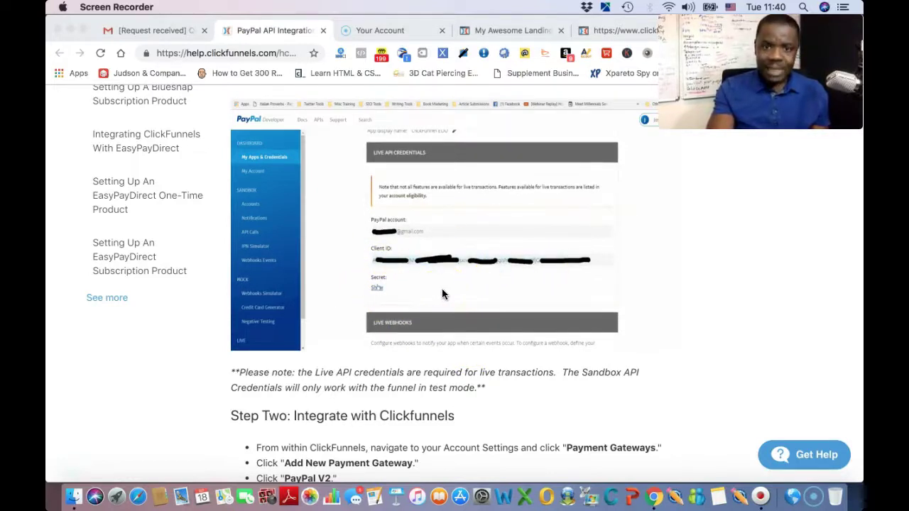
{"action": "scroll", "coordinate": [442, 293], "scroll_direction": "up", "scroll_amount": 2}
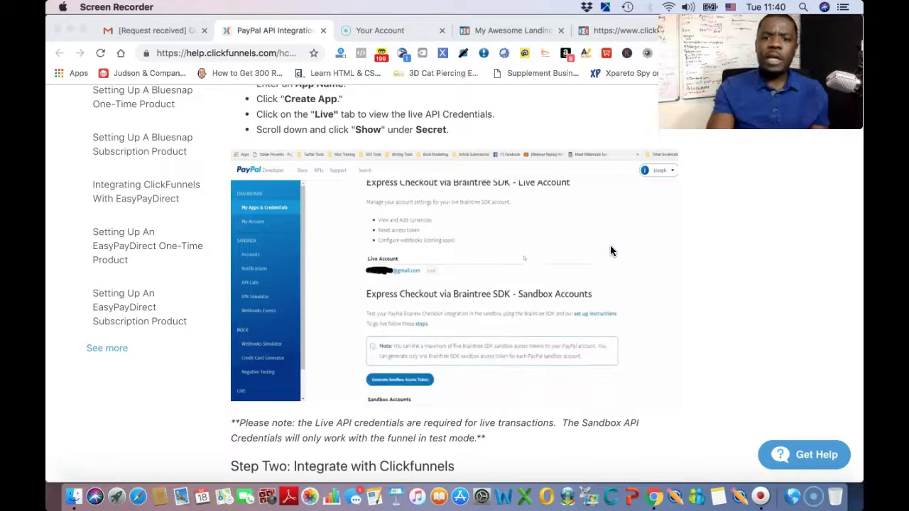
View the order page template's contact, billing and checkout sections, and return to the ClickFunnels funnel page.
{"action": "left_click", "coordinate": [614, 33]}
{"action": "scroll", "coordinate": [390, 236], "scroll_direction": "up", "scroll_amount": 3}
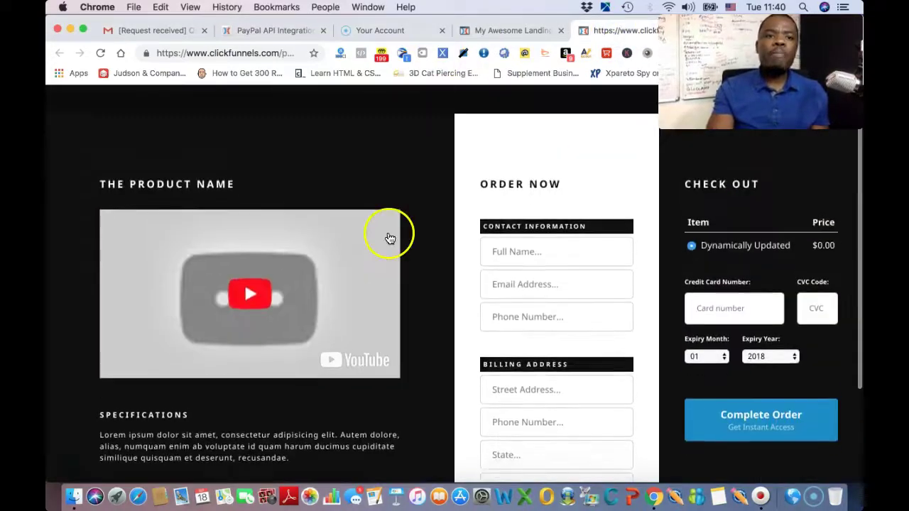
{"action": "left_click", "coordinate": [490, 27]}
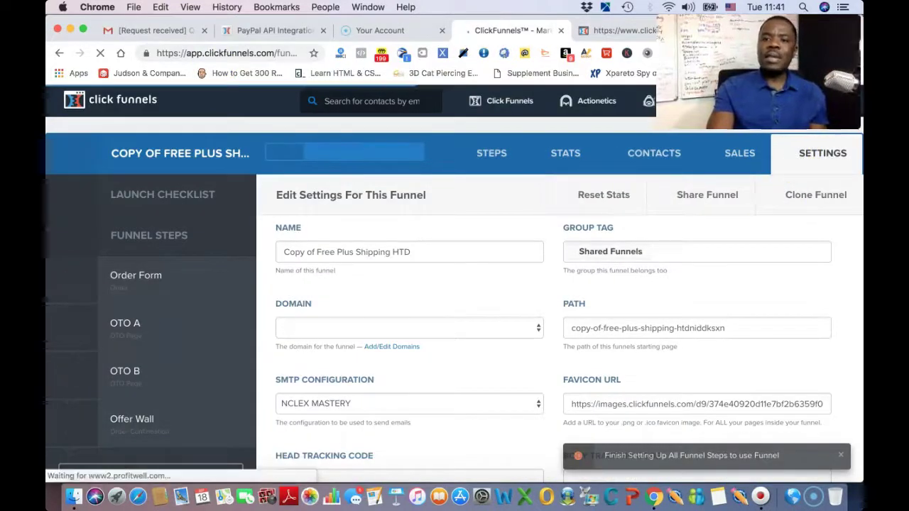
Open the ClickFunnels account's Integrations settings.
{"action": "left_click_drag", "start_coordinate": [774, 78], "coordinate": [545, 83]}
{"action": "left_click", "coordinate": [828, 100]}
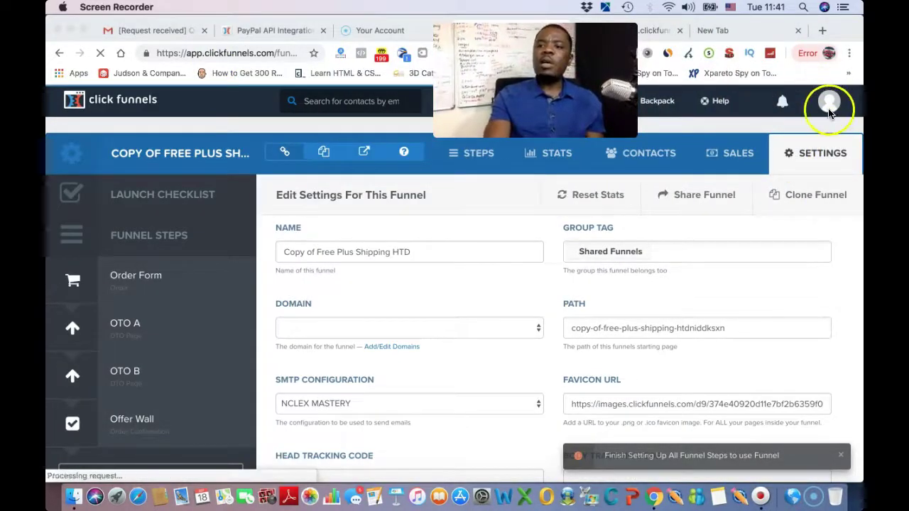
{"action": "left_click", "coordinate": [785, 135]}
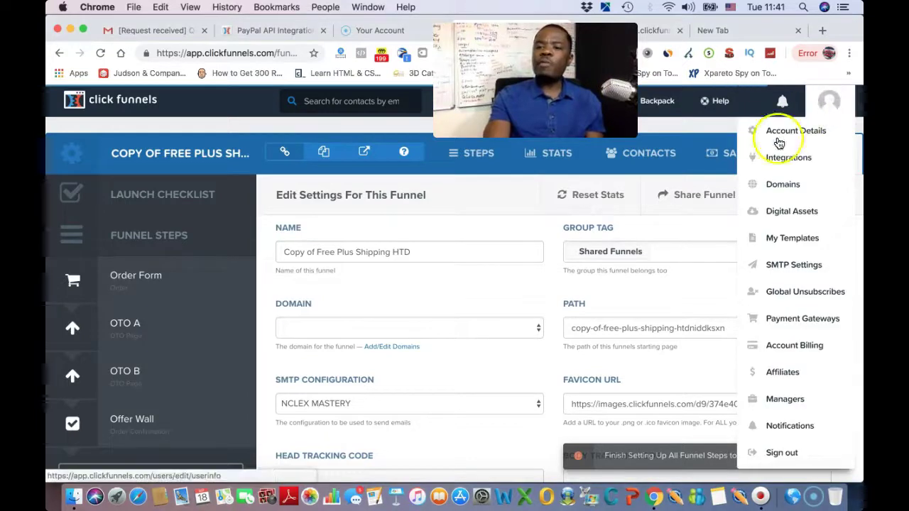
{"action": "left_click", "coordinate": [825, 101]}
{"action": "left_click", "coordinate": [794, 135]}
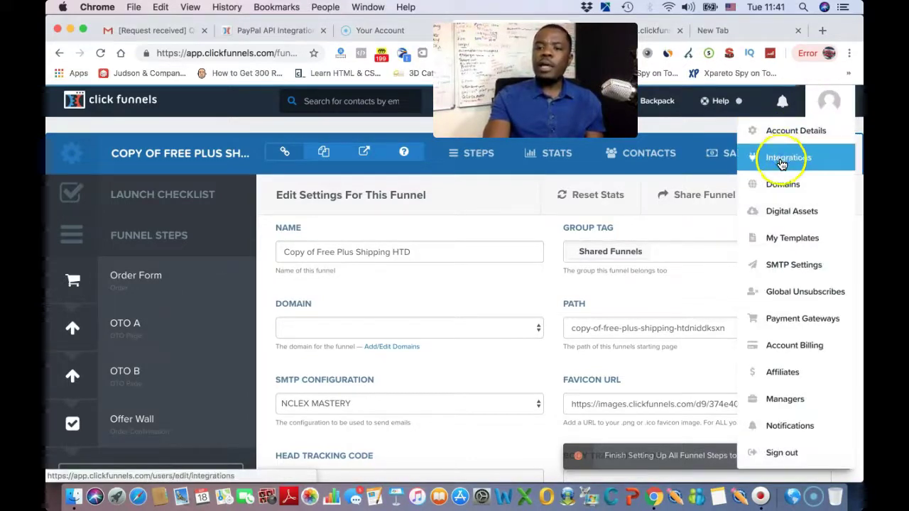
{"action": "left_click", "coordinate": [781, 162]}
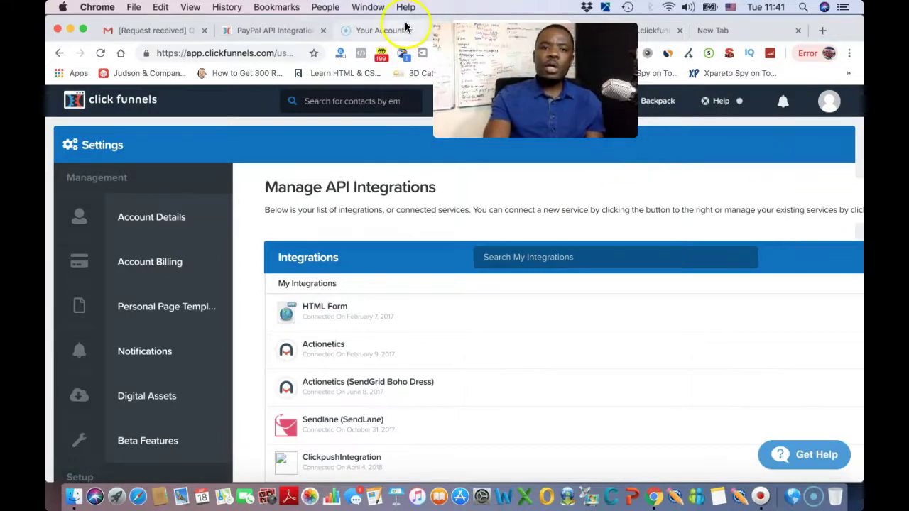
Search the account's connected integrations for "PAYPAL".
{"action": "left_click_drag", "start_coordinate": [348, 22], "coordinate": [317, 12]}
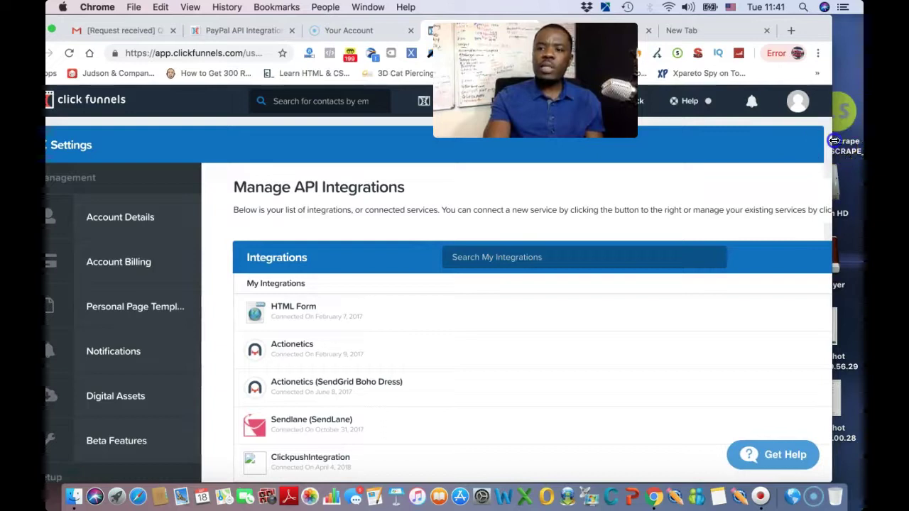
{"action": "left_click_drag", "start_coordinate": [834, 141], "coordinate": [864, 143]}
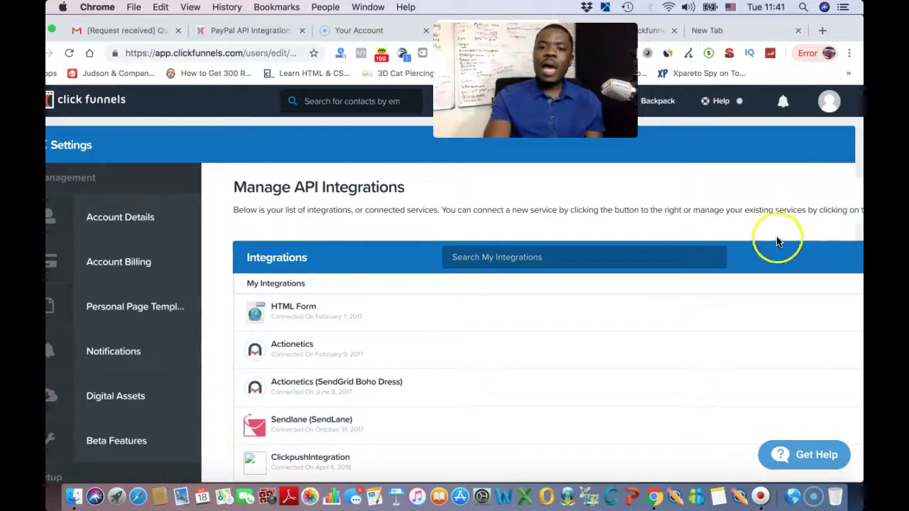
{"action": "left_click", "coordinate": [582, 250]}
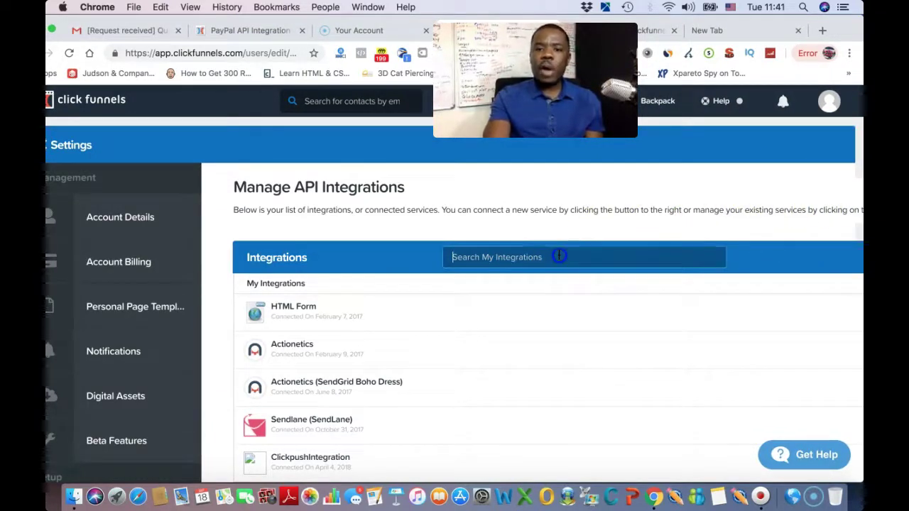
{"action": "type", "text": "PAYPAL"}
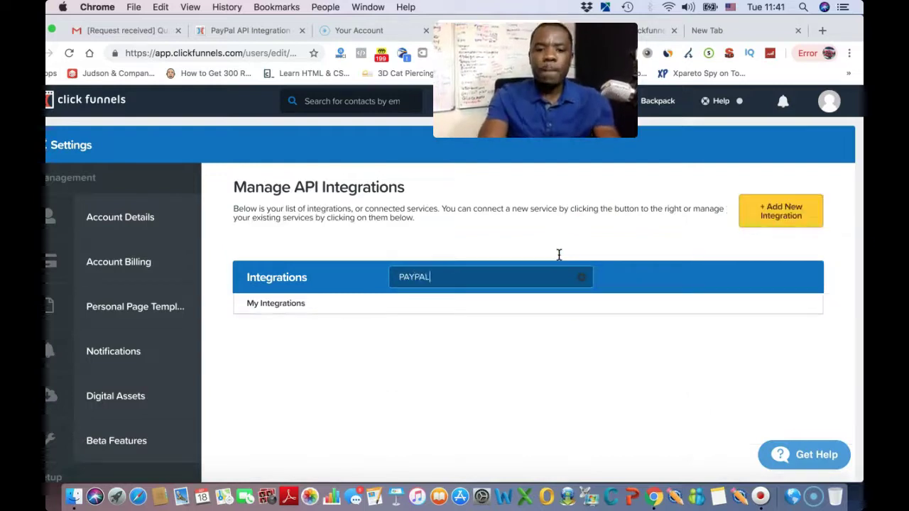
Start adding a new integration and look through the full list of available integrations for PayPal.
{"action": "left_click", "coordinate": [769, 216]}
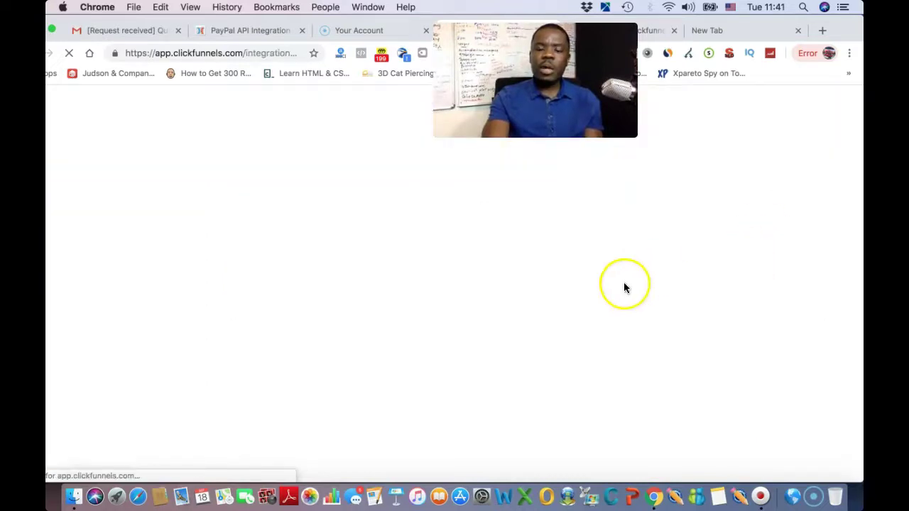
{"action": "scroll", "coordinate": [636, 321], "scroll_direction": "down", "scroll_amount": 10}
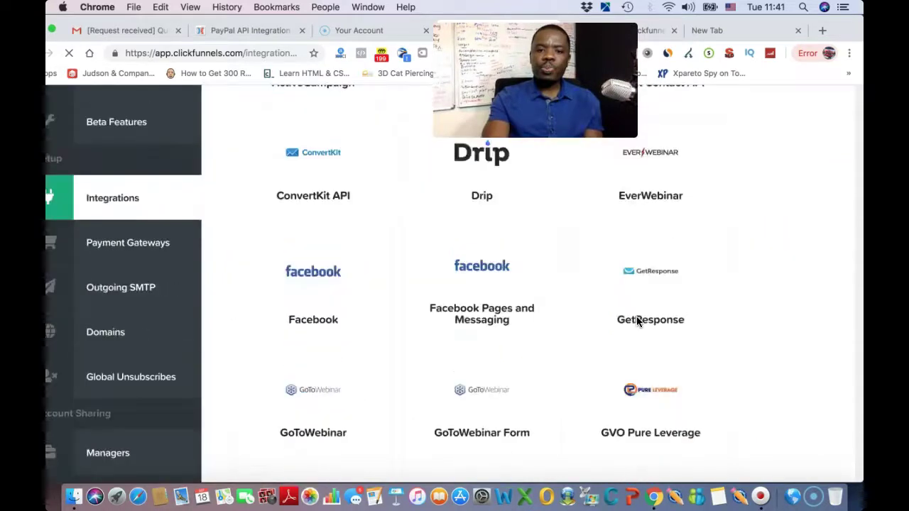
{"action": "scroll", "coordinate": [637, 322], "scroll_direction": "down", "scroll_amount": 10}
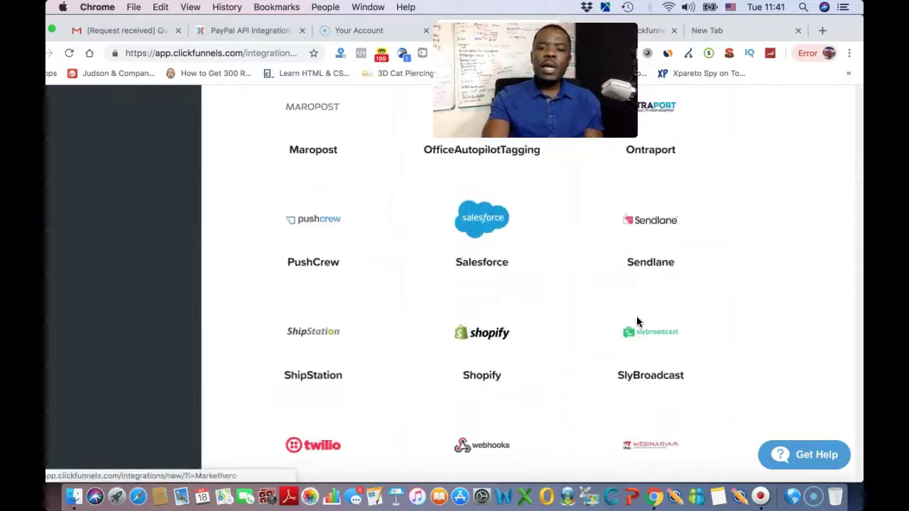
{"action": "scroll", "coordinate": [636, 321], "scroll_direction": "up", "scroll_amount": 3}
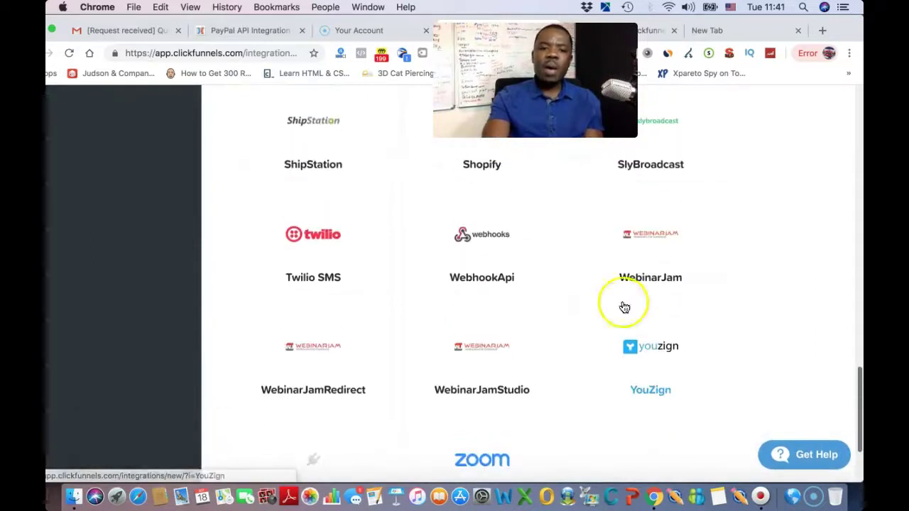
{"action": "scroll", "coordinate": [542, 343], "scroll_direction": "down", "scroll_amount": 3}
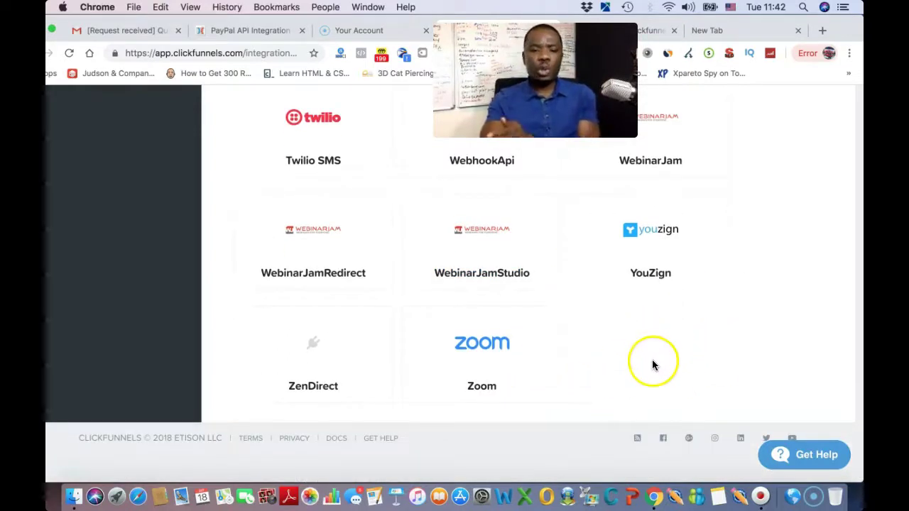
{"action": "scroll", "coordinate": [633, 348], "scroll_direction": "up", "scroll_amount": 10}
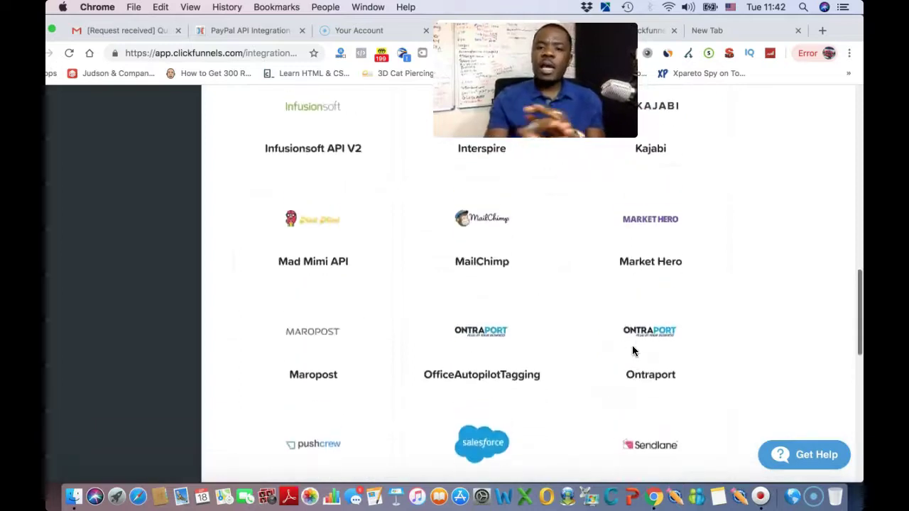
{"action": "scroll", "coordinate": [633, 350], "scroll_direction": "up", "scroll_amount": 10}
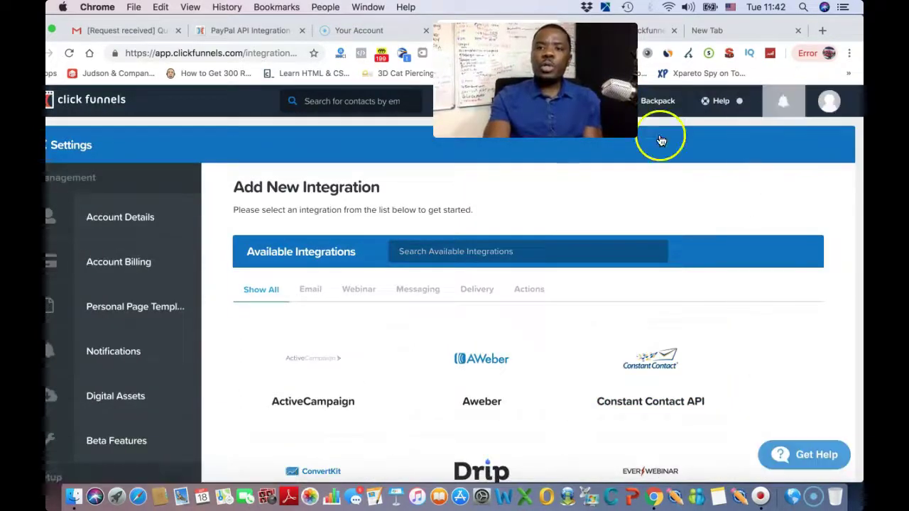
{"action": "left_click_drag", "start_coordinate": [536, 80], "coordinate": [762, 71]}
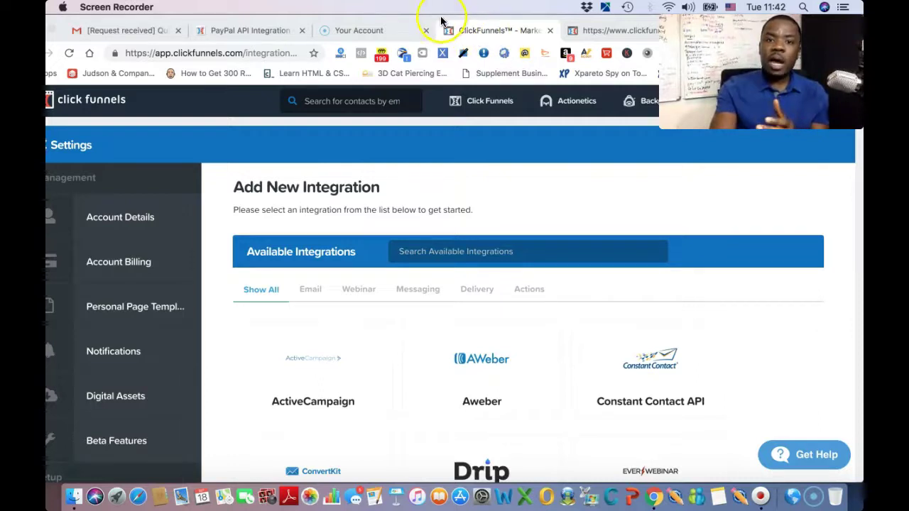
{"action": "scroll", "coordinate": [592, 302], "scroll_direction": "down", "scroll_amount": 15}
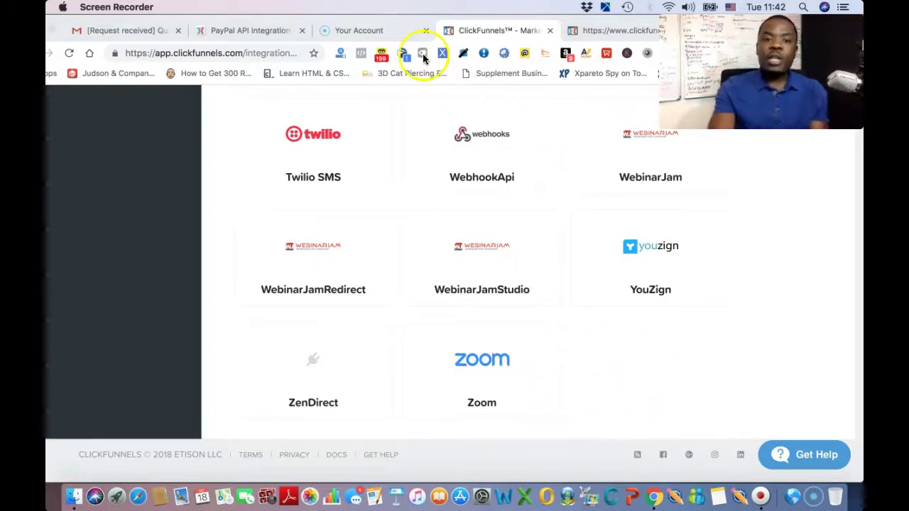
Return to the PayPal API Integration article and review its live credentials walkthrough and the Step Two instructions for ClickFunnels.
{"action": "left_click", "coordinate": [266, 33]}
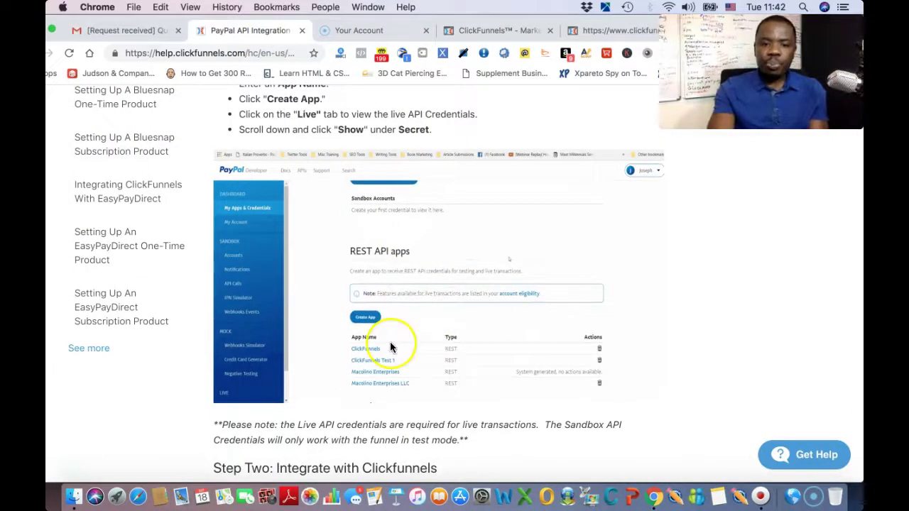
{"action": "scroll", "coordinate": [455, 285], "scroll_direction": "up", "scroll_amount": 2}
{"action": "scroll", "coordinate": [390, 347], "scroll_direction": "down", "scroll_amount": 5}
{"action": "scroll", "coordinate": [390, 346], "scroll_direction": "up", "scroll_amount": 3}
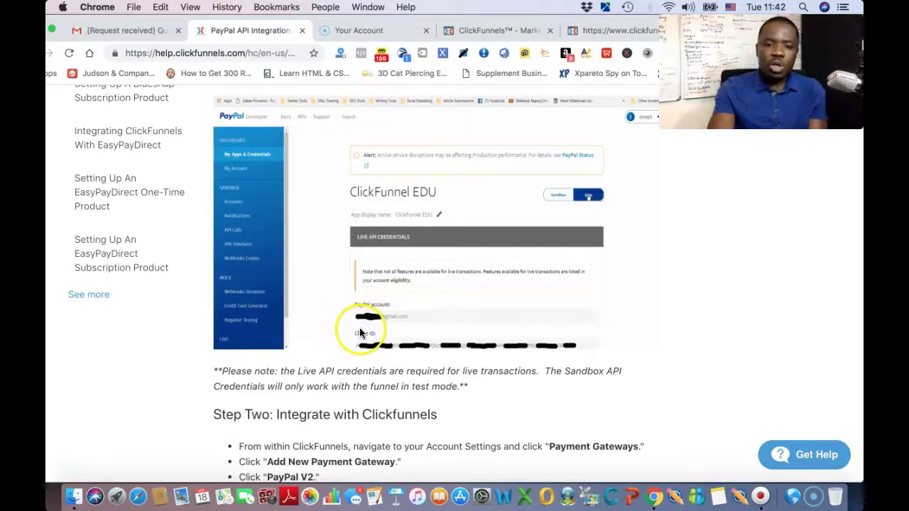
Revisit the order page template preview and return to the list of available ClickFunnels integrations.
{"action": "left_click", "coordinate": [487, 31]}
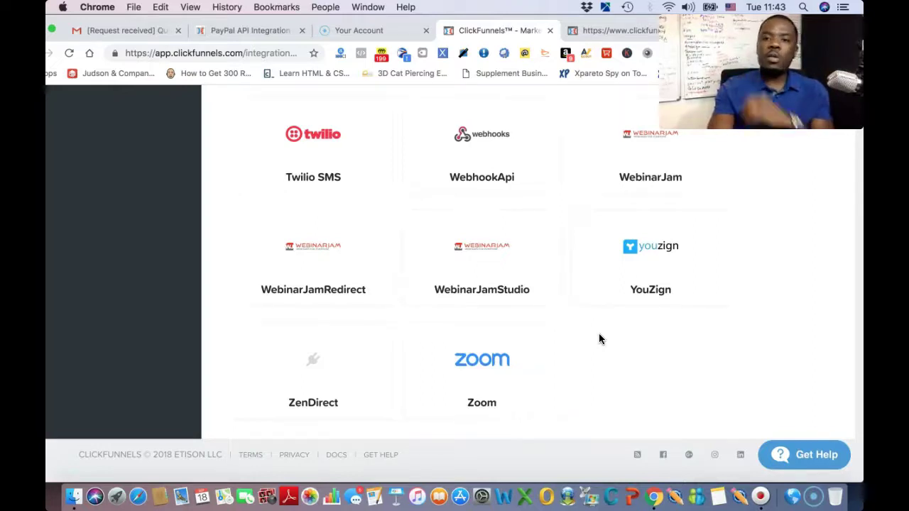
{"action": "left_click", "coordinate": [618, 30]}
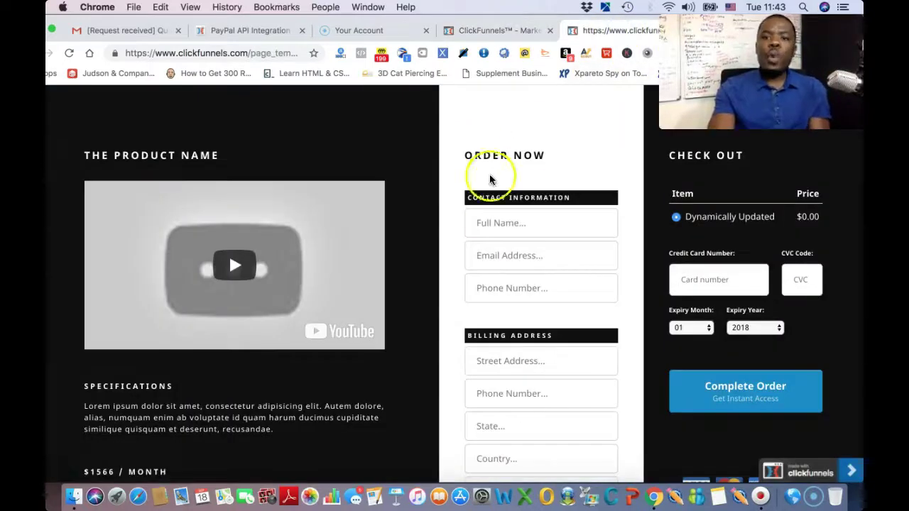
{"action": "left_click", "coordinate": [467, 30]}
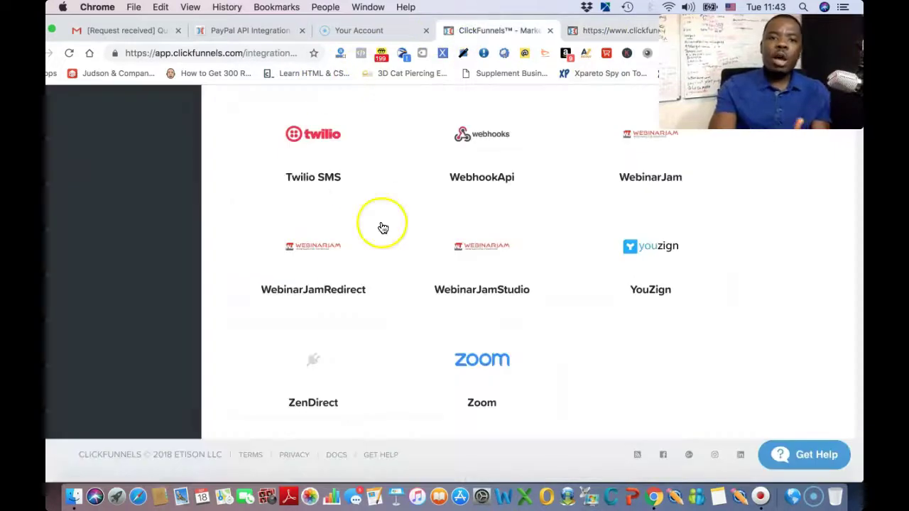
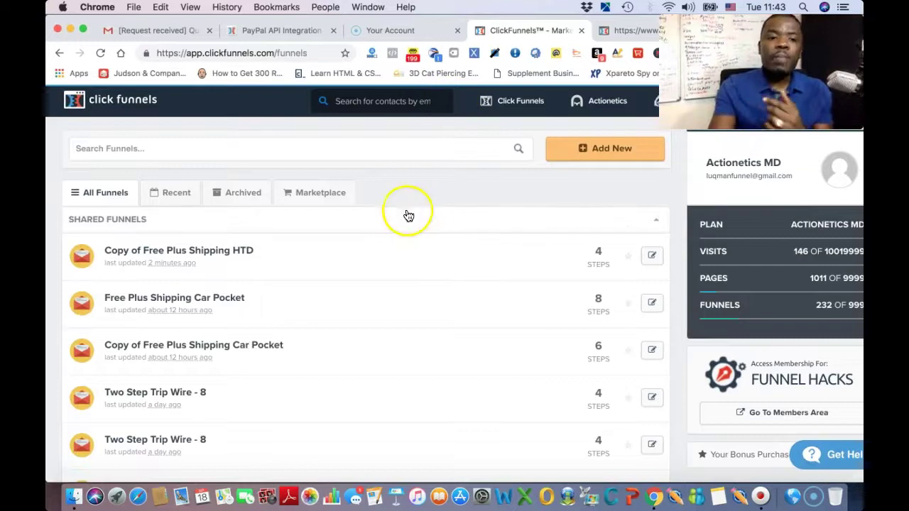
Open the Copy of Free Plus Shipping HTD funnel and start adding a new product to its Order Form step.
{"action": "left_click", "coordinate": [202, 251]}
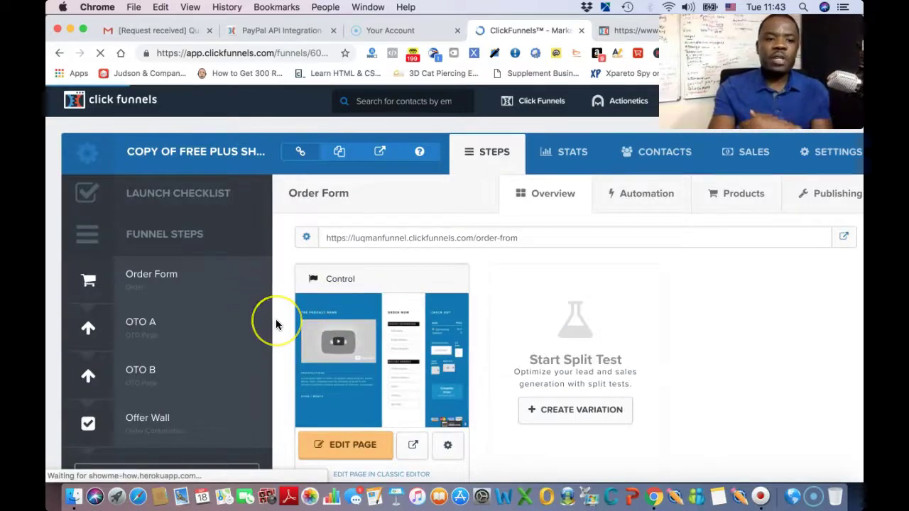
{"action": "scroll", "coordinate": [276, 319], "scroll_direction": "down", "scroll_amount": 1}
{"action": "scroll", "coordinate": [275, 324], "scroll_direction": "down", "scroll_amount": 1}
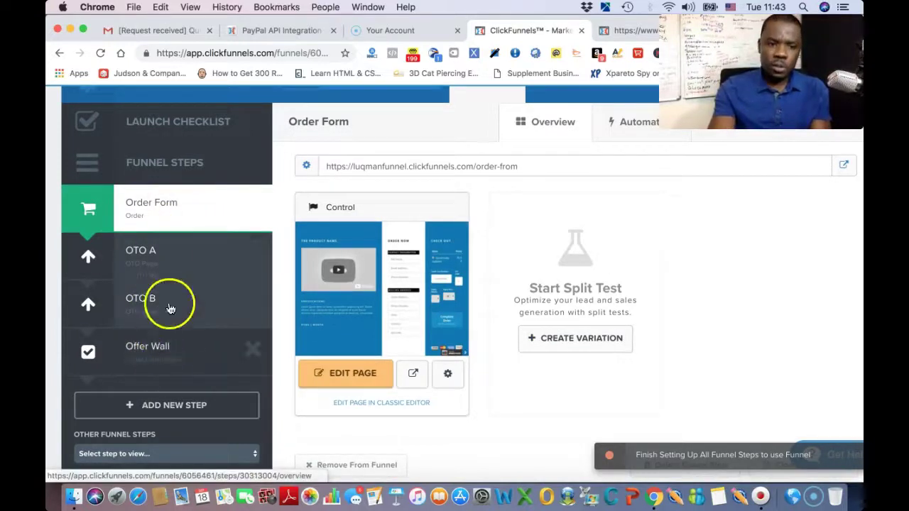
{"action": "scroll", "coordinate": [189, 243], "scroll_direction": "up", "scroll_amount": 2}
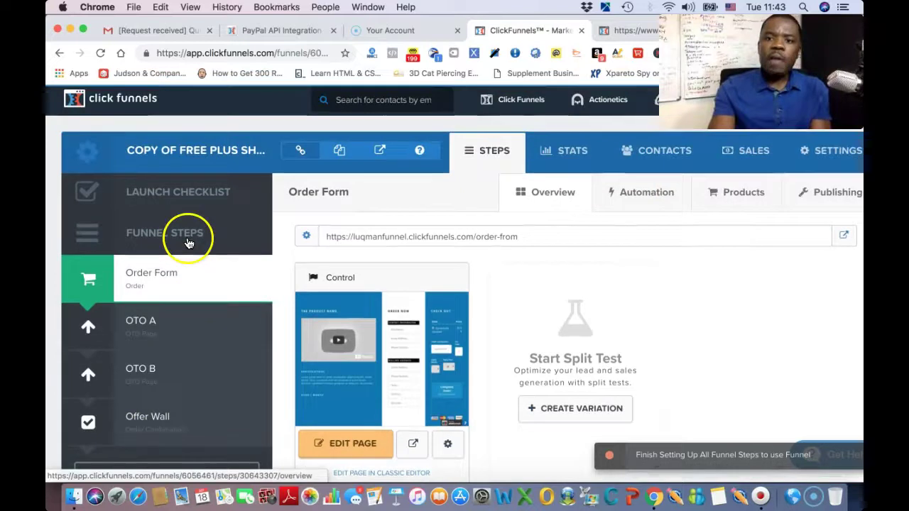
{"action": "left_click", "coordinate": [741, 199]}
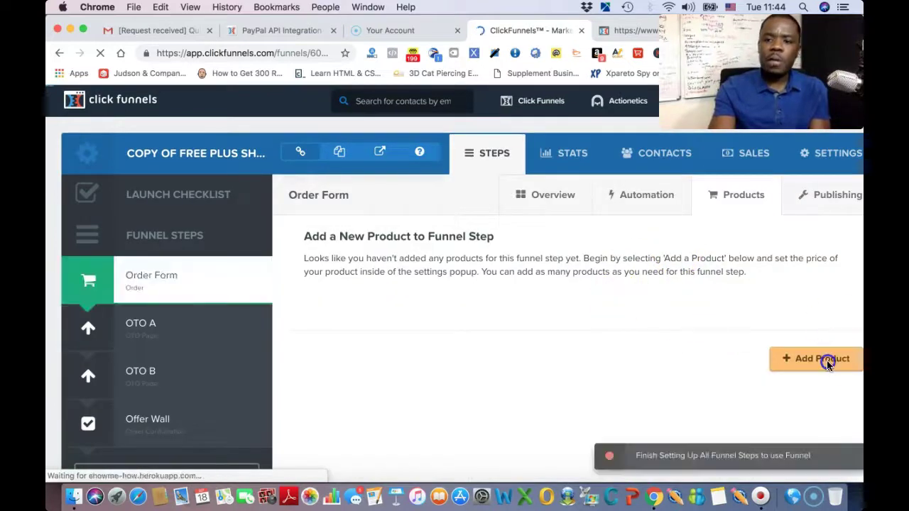
{"action": "left_click", "coordinate": [824, 360]}
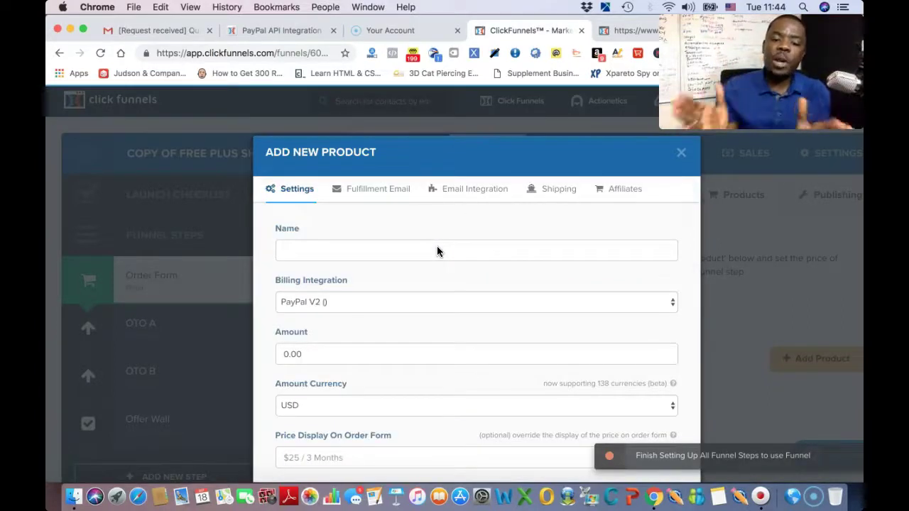
Name the product TEST PROD, choose Stripe Account-viral ad media as its billing integration, and set the amount to 1.00.
{"action": "left_click", "coordinate": [437, 250]}
{"action": "type", "text": "TE"}
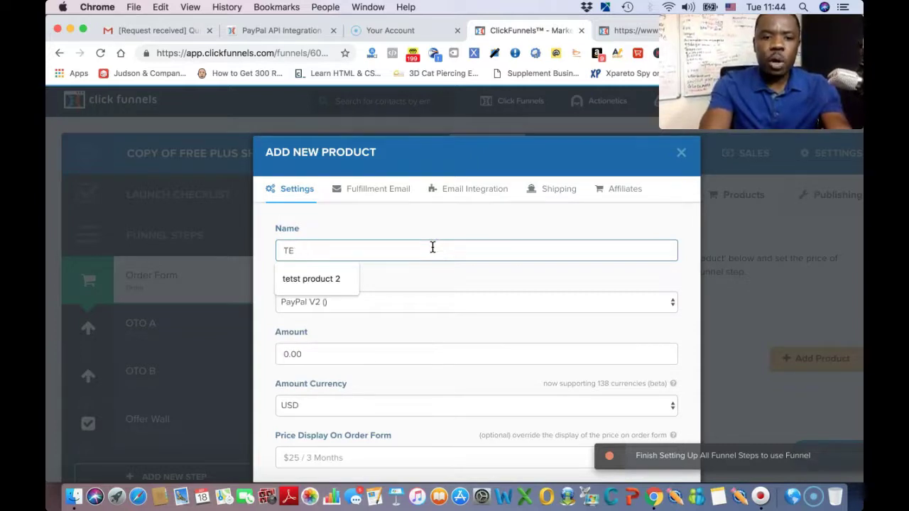
{"action": "type", "text": "ST PROD"}
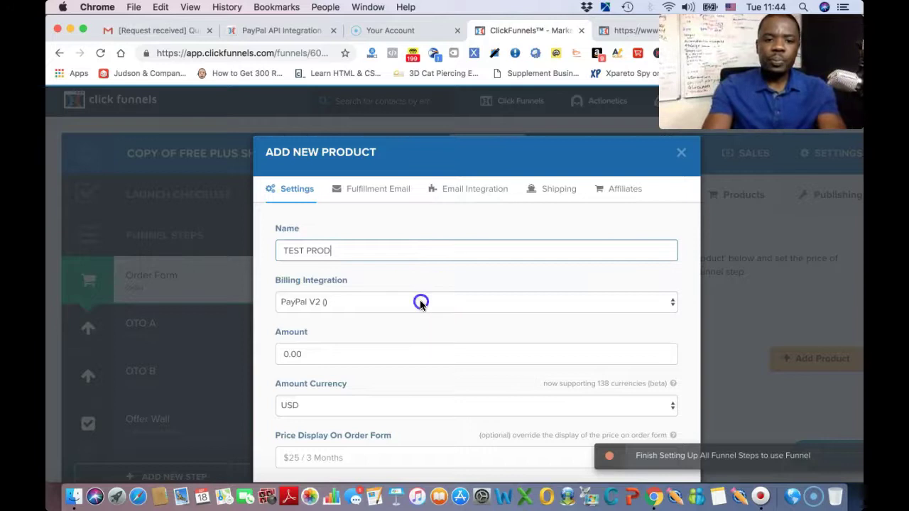
{"action": "left_click", "coordinate": [416, 301]}
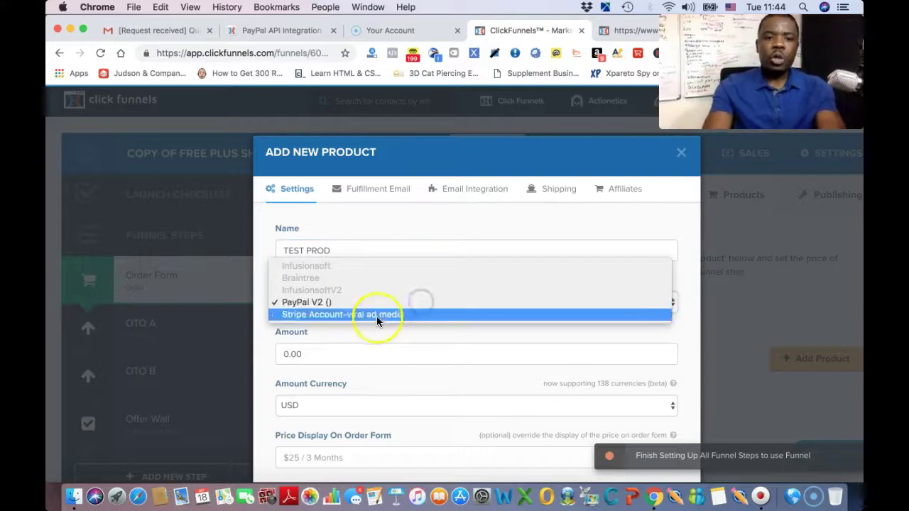
{"action": "left_click", "coordinate": [376, 315]}
{"action": "scroll", "coordinate": [416, 348], "scroll_direction": "down", "scroll_amount": 1}
{"action": "left_click", "coordinate": [342, 324]}
{"action": "type", "text": "1.0"}
{"action": "left_click", "coordinate": [291, 364]}
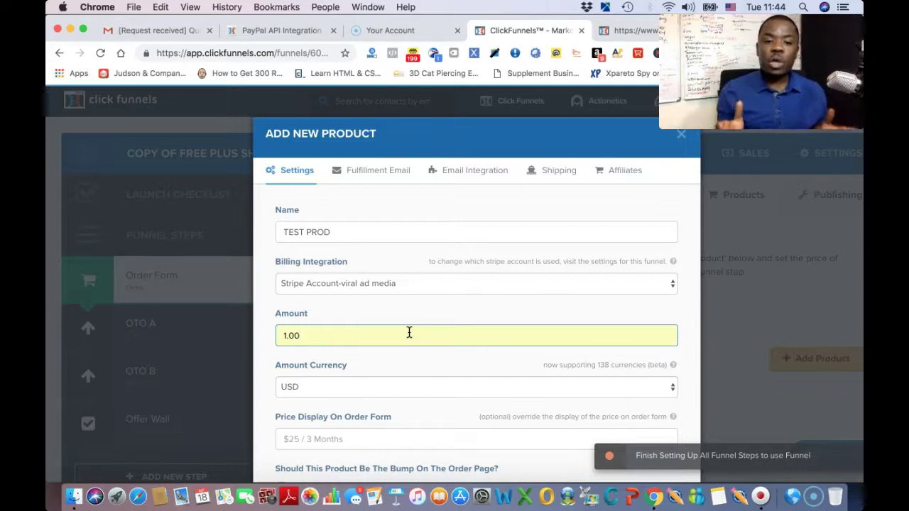
Check the billing integration choices, keep Stripe Account-viral ad media, and create the product.
{"action": "left_click", "coordinate": [400, 283]}
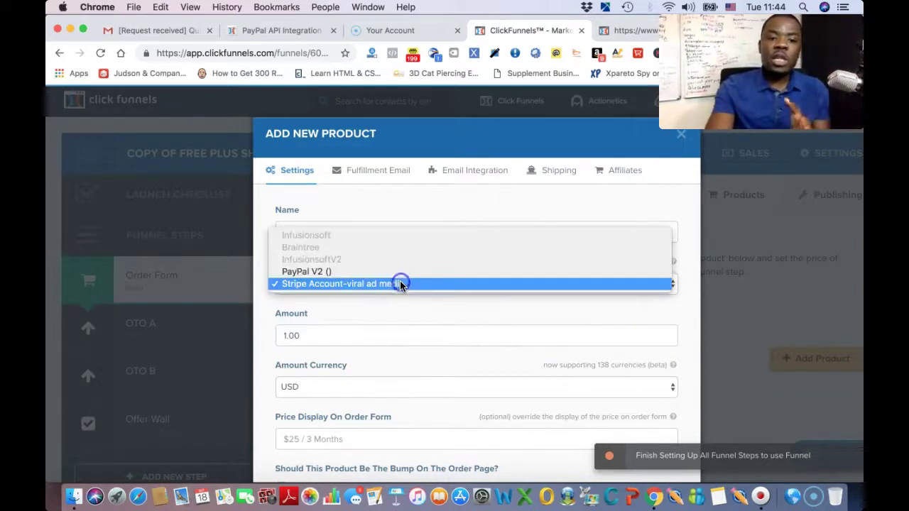
{"action": "left_click", "coordinate": [360, 283]}
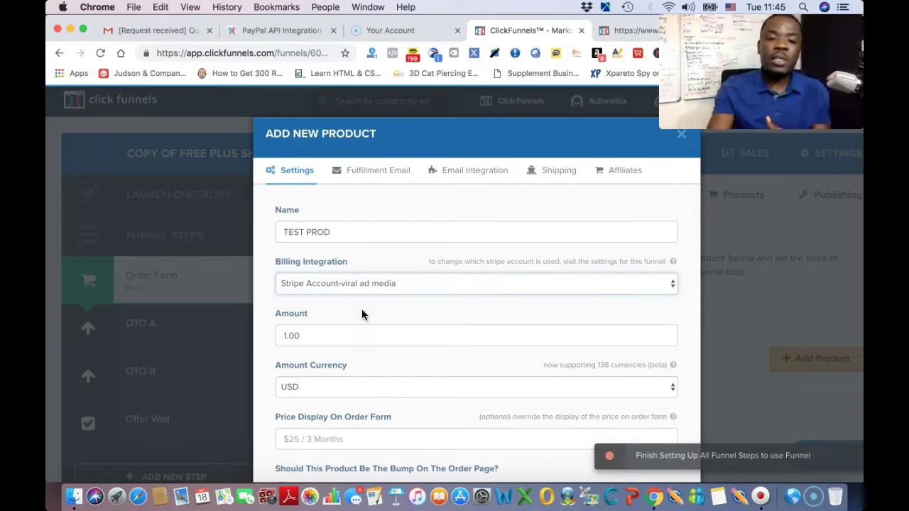
{"action": "scroll", "coordinate": [362, 313], "scroll_direction": "down", "scroll_amount": 5}
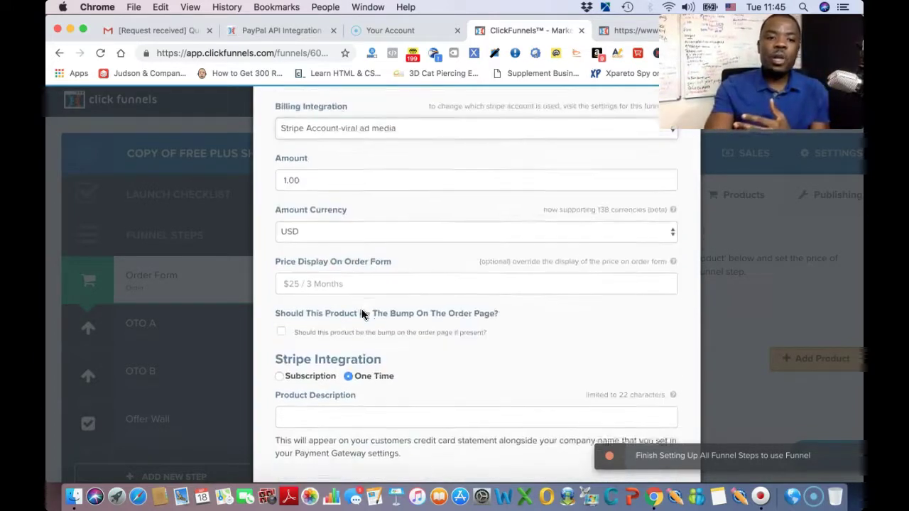
{"action": "scroll", "coordinate": [361, 315], "scroll_direction": "down", "scroll_amount": 8}
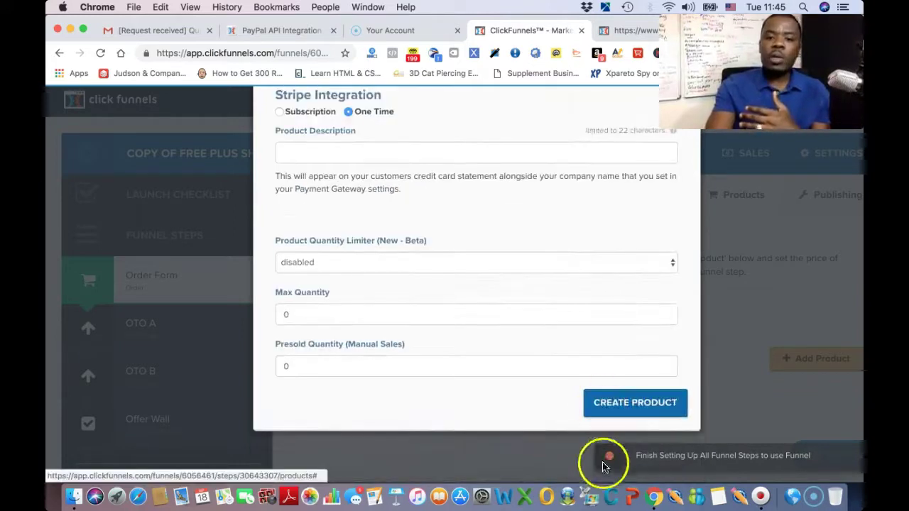
{"action": "left_click", "coordinate": [637, 402]}
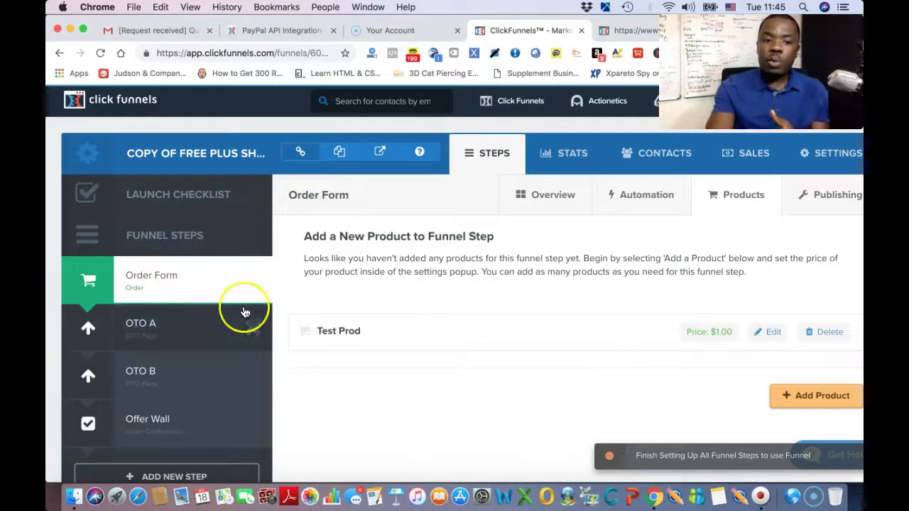
Return to the Order Form step's overview and clone that funnel step.
{"action": "scroll", "coordinate": [244, 313], "scroll_direction": "down", "scroll_amount": 2}
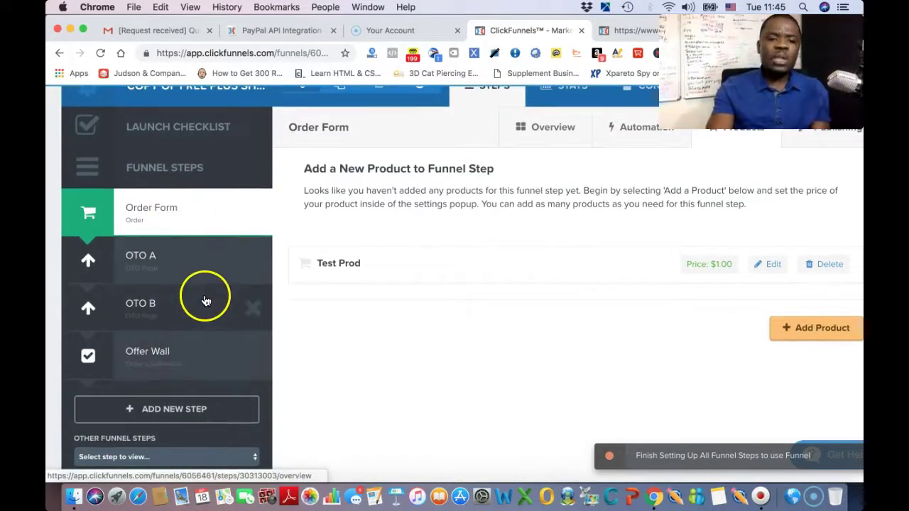
{"action": "left_click", "coordinate": [559, 137]}
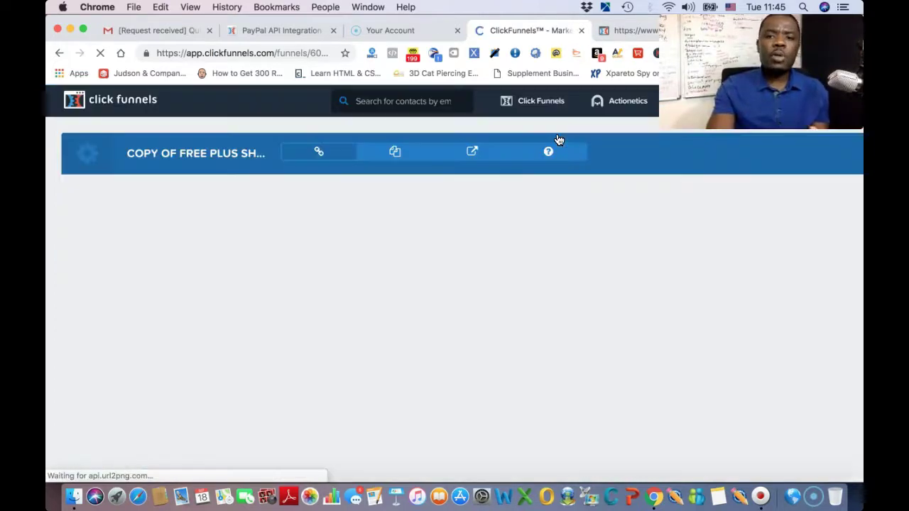
{"action": "scroll", "coordinate": [267, 285], "scroll_direction": "down", "scroll_amount": 2}
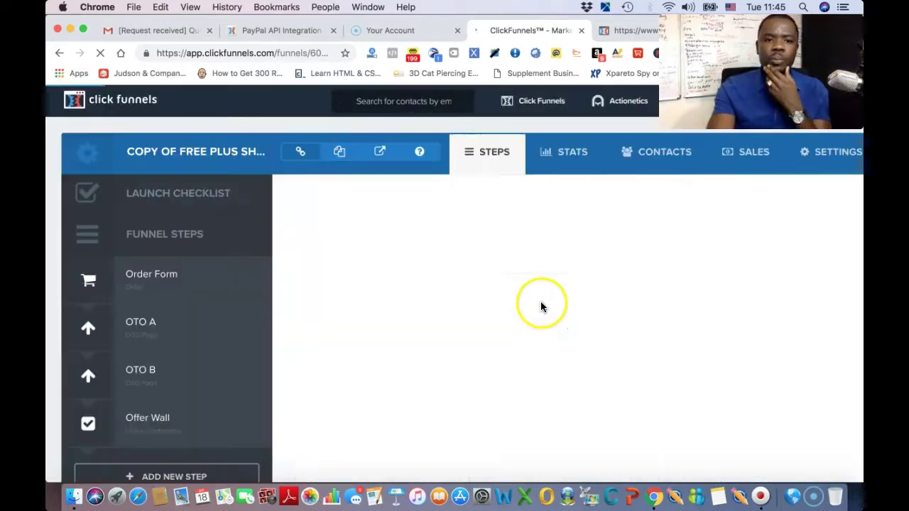
{"action": "scroll", "coordinate": [514, 277], "scroll_direction": "down", "scroll_amount": 3}
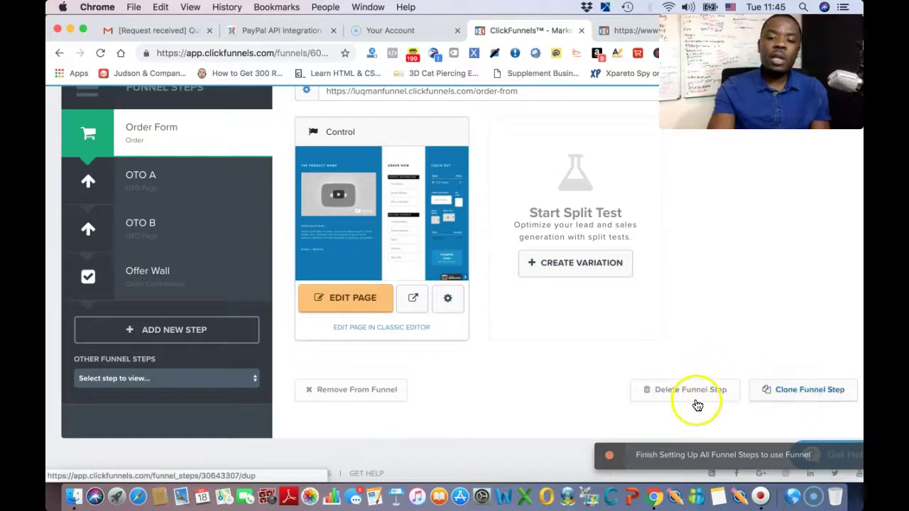
{"action": "left_click", "coordinate": [801, 393]}
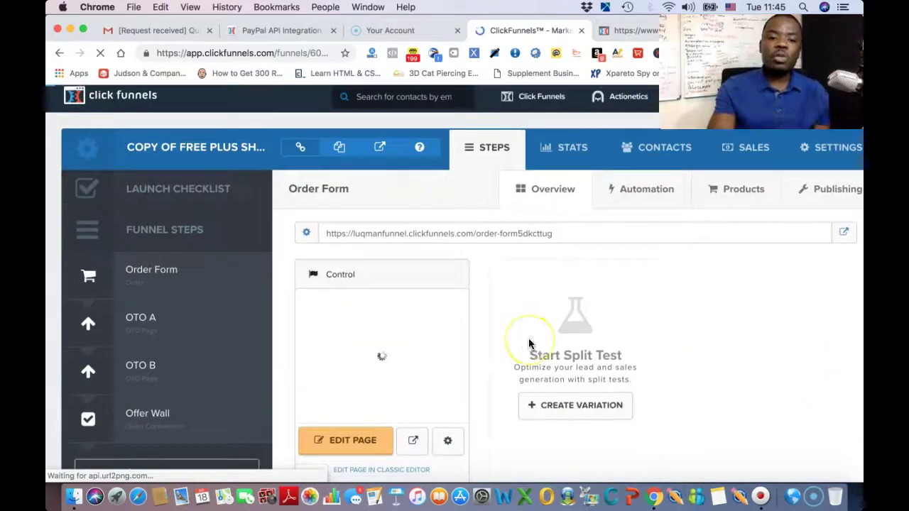
Add the cloned Order Form step to the funnel and open it from the funnel's step list.
{"action": "scroll", "coordinate": [529, 344], "scroll_direction": "down", "scroll_amount": 1}
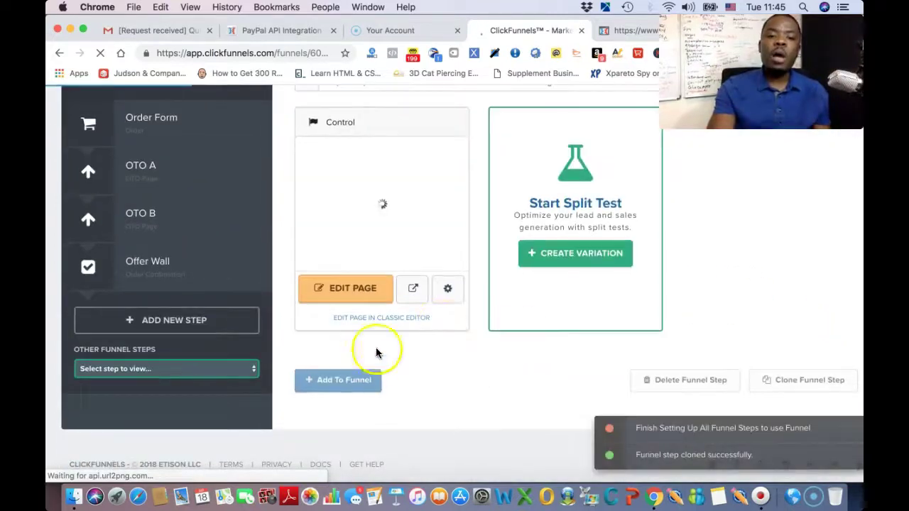
{"action": "left_click", "coordinate": [345, 373]}
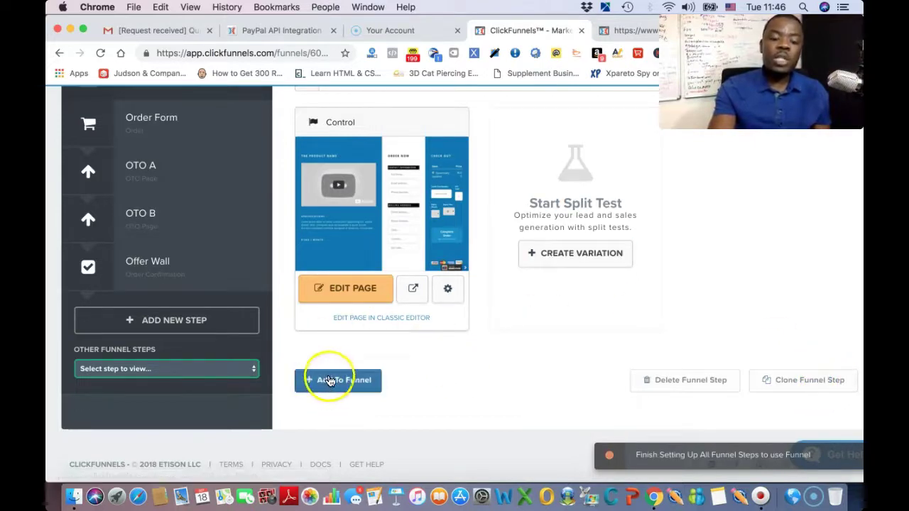
{"action": "left_click", "coordinate": [353, 377]}
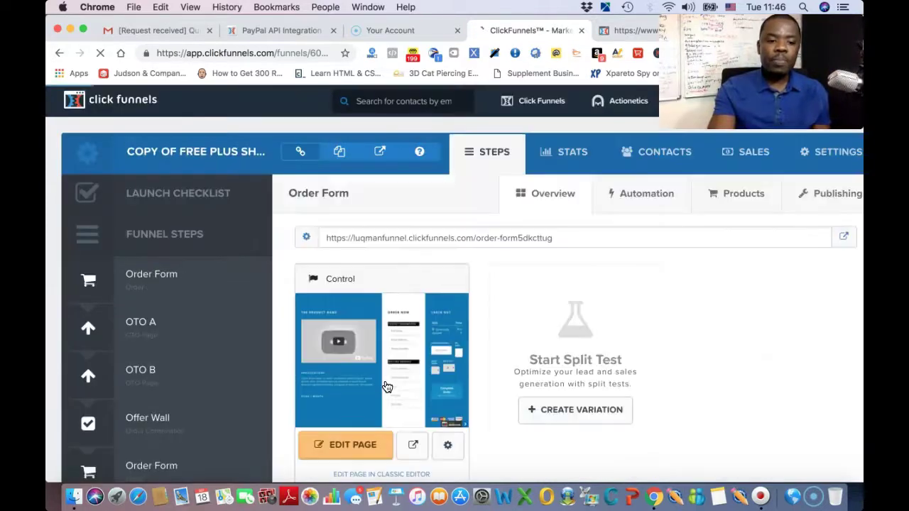
{"action": "scroll", "coordinate": [388, 387], "scroll_direction": "down", "scroll_amount": 2}
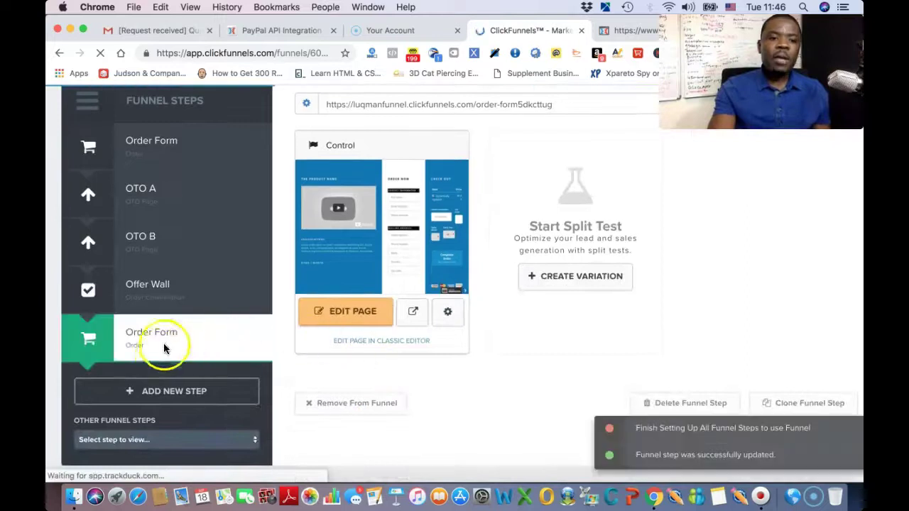
{"action": "left_click", "coordinate": [157, 333]}
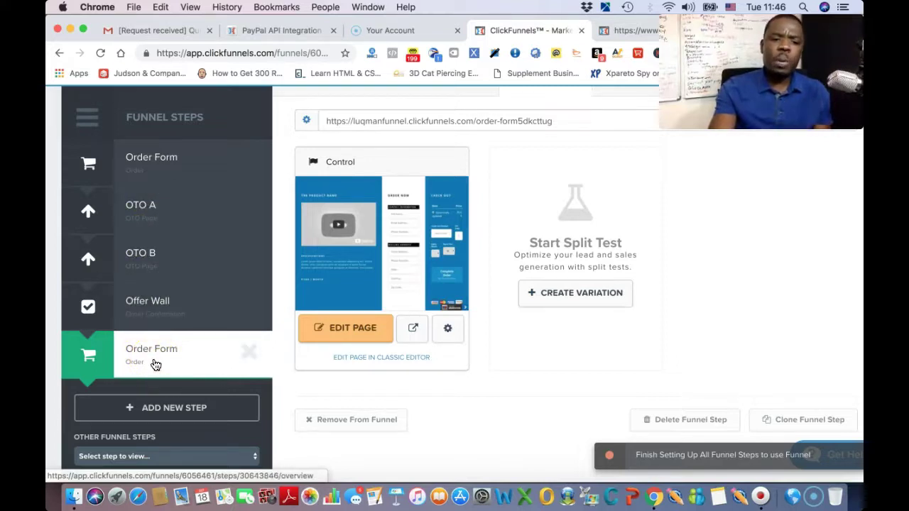
{"action": "left_click", "coordinate": [155, 364]}
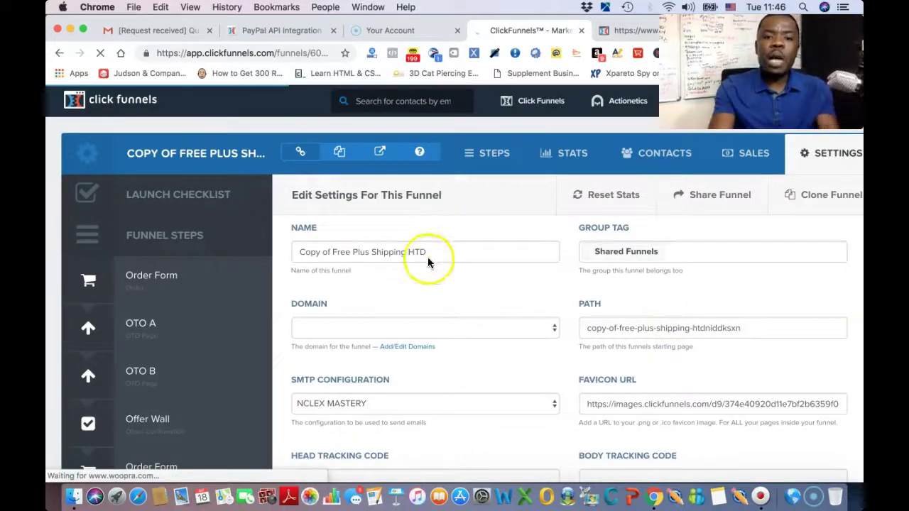
Rename the funnel as Copy of Free Plus Shipping HTD paypal and save the funnel settings.
{"action": "left_click", "coordinate": [437, 257]}
{"action": "type", "text": "p"}
{"action": "type", "text": "aypal"}
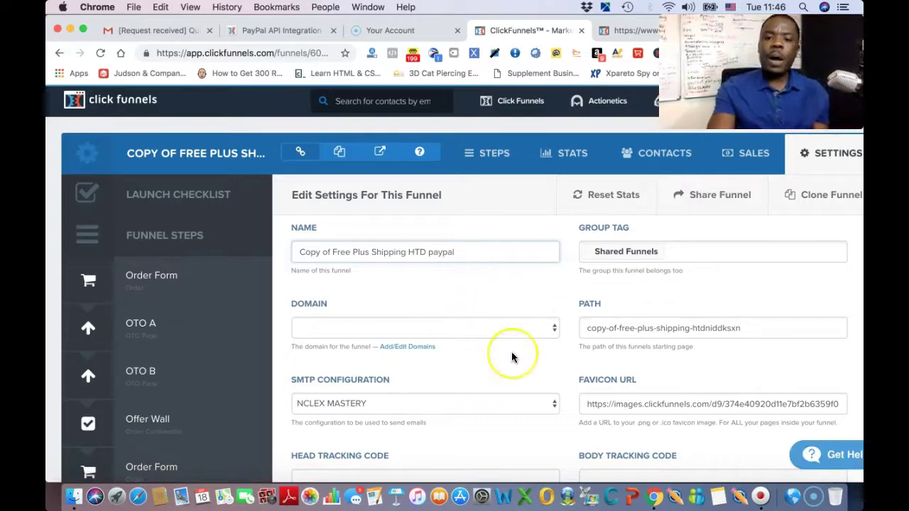
{"action": "scroll", "coordinate": [511, 355], "scroll_direction": "down", "scroll_amount": 15}
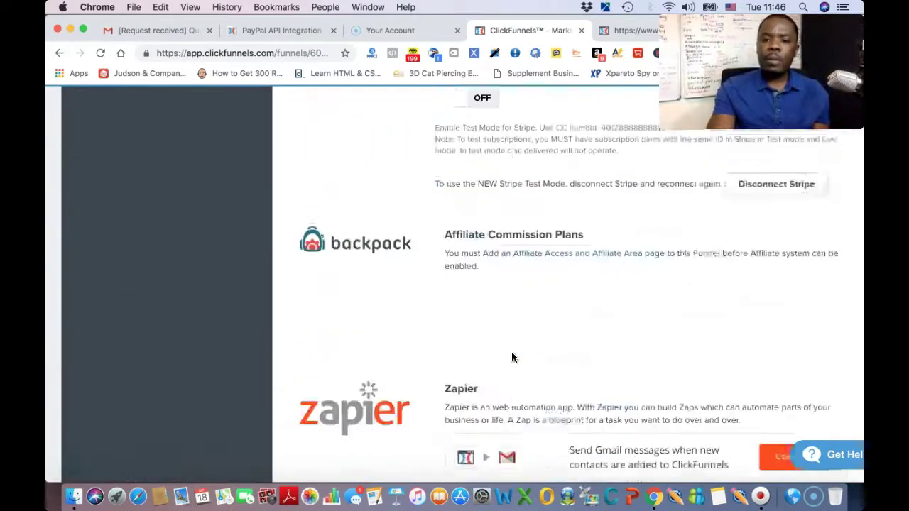
{"action": "scroll", "coordinate": [511, 357], "scroll_direction": "down", "scroll_amount": 5}
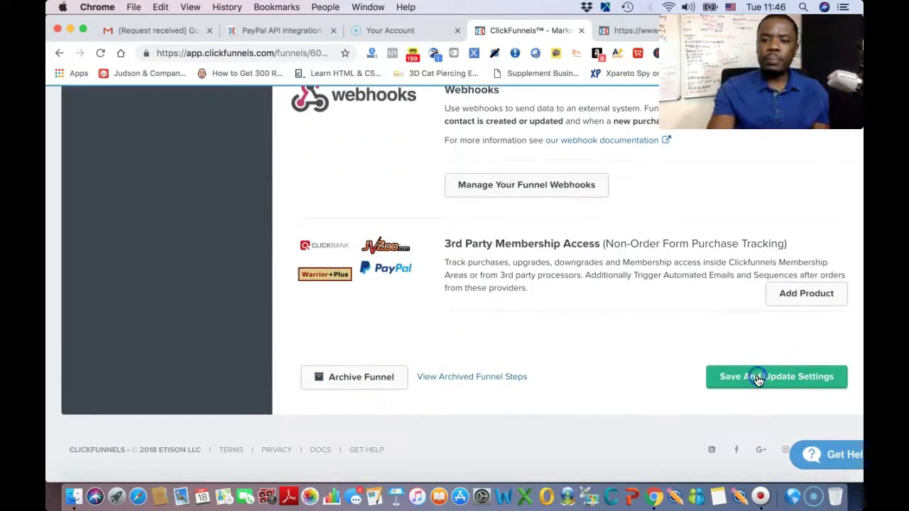
{"action": "left_click", "coordinate": [757, 376]}
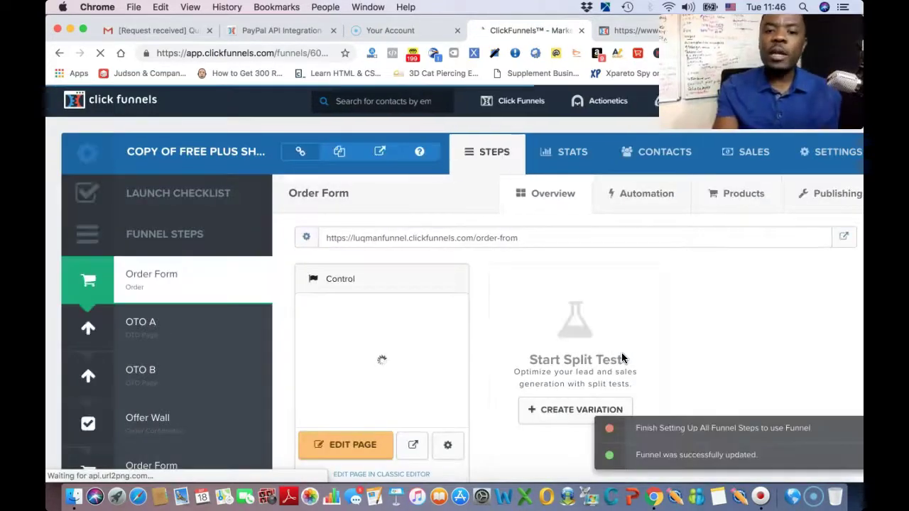
Open the OTO A step of the funnel and clone it.
{"action": "scroll", "coordinate": [540, 301], "scroll_direction": "down", "scroll_amount": 3}
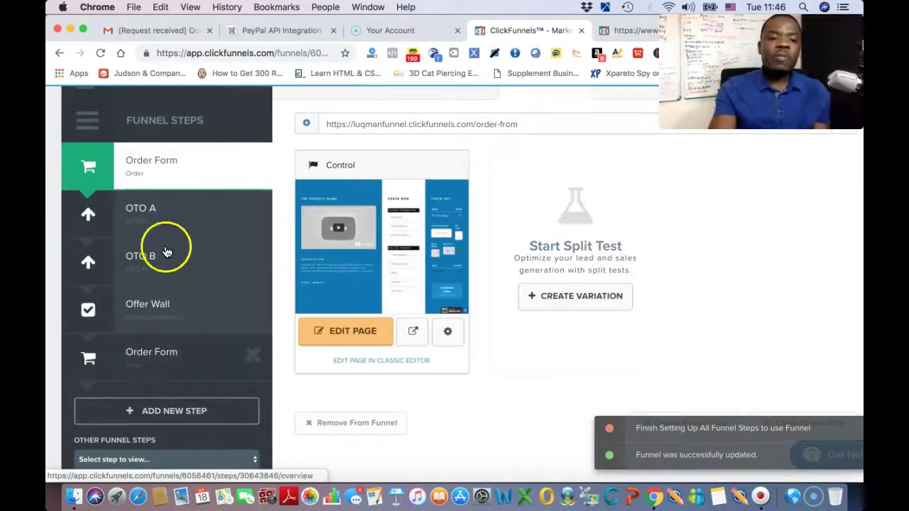
{"action": "left_click", "coordinate": [140, 220]}
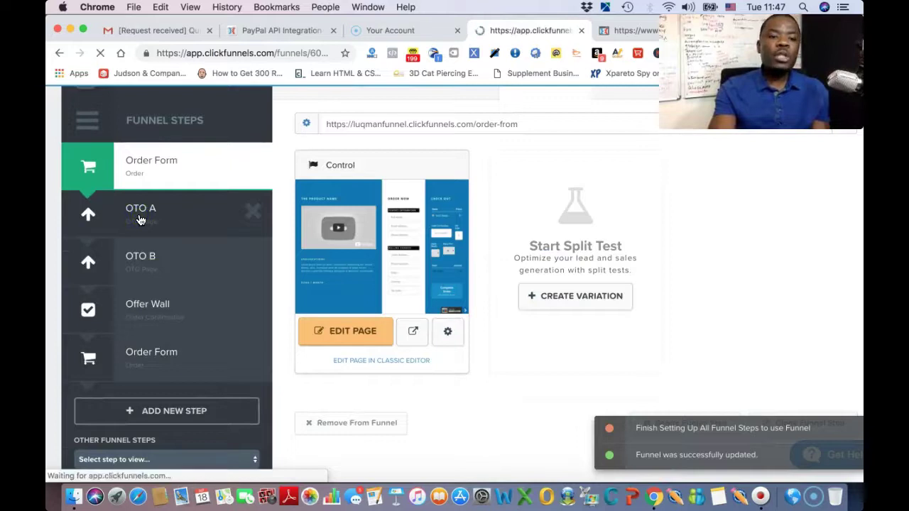
{"action": "left_click", "coordinate": [141, 220]}
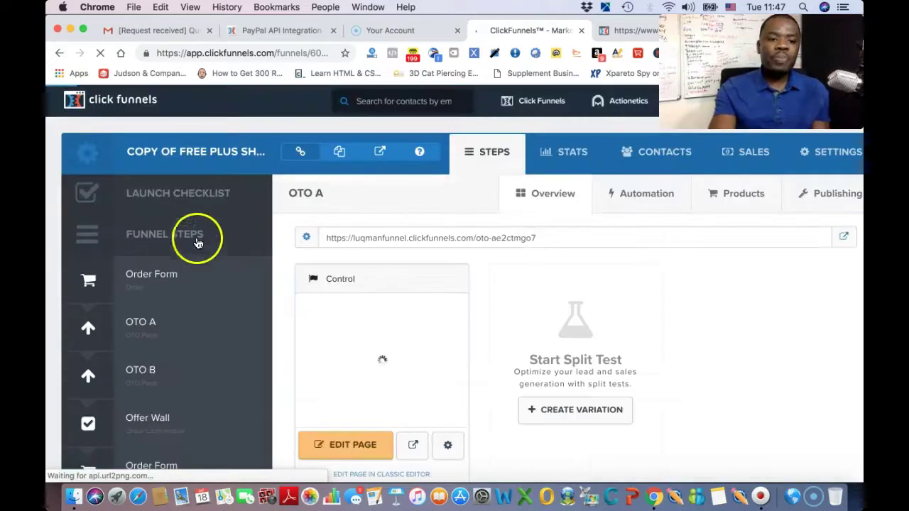
{"action": "scroll", "coordinate": [197, 242], "scroll_direction": "down", "scroll_amount": 3}
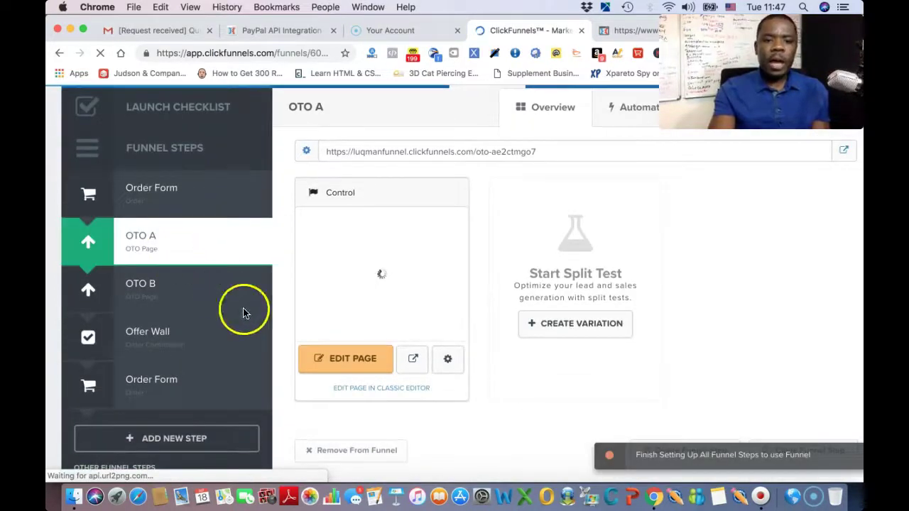
{"action": "scroll", "coordinate": [484, 386], "scroll_direction": "down", "scroll_amount": 2}
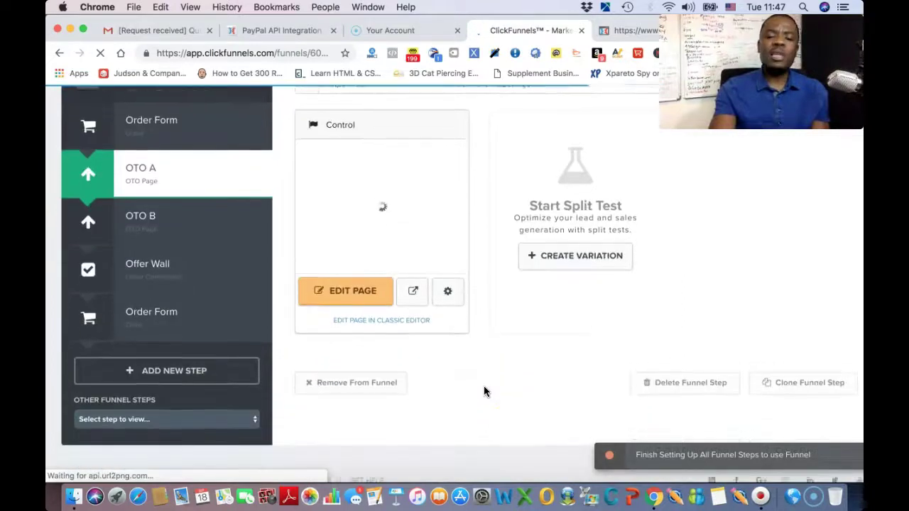
{"action": "left_click", "coordinate": [795, 385]}
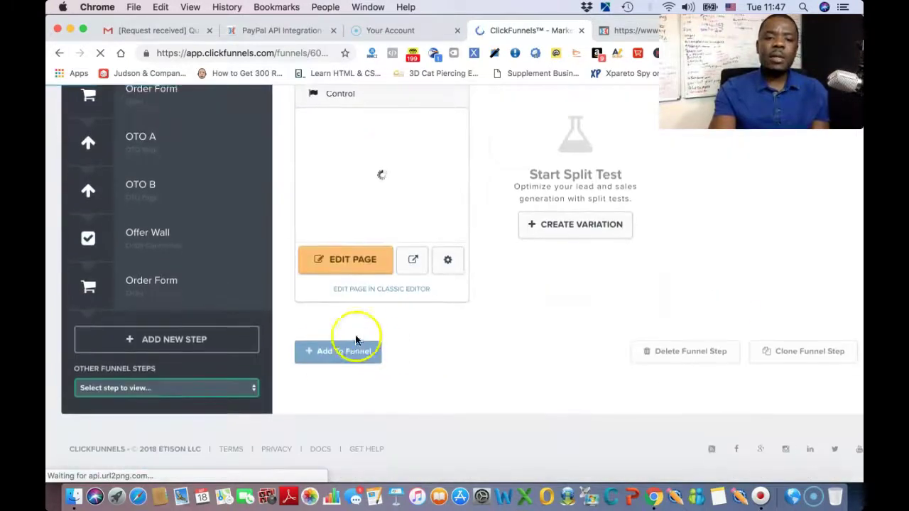
Add the cloned OTO A step to the funnel.
{"action": "left_click", "coordinate": [342, 362]}
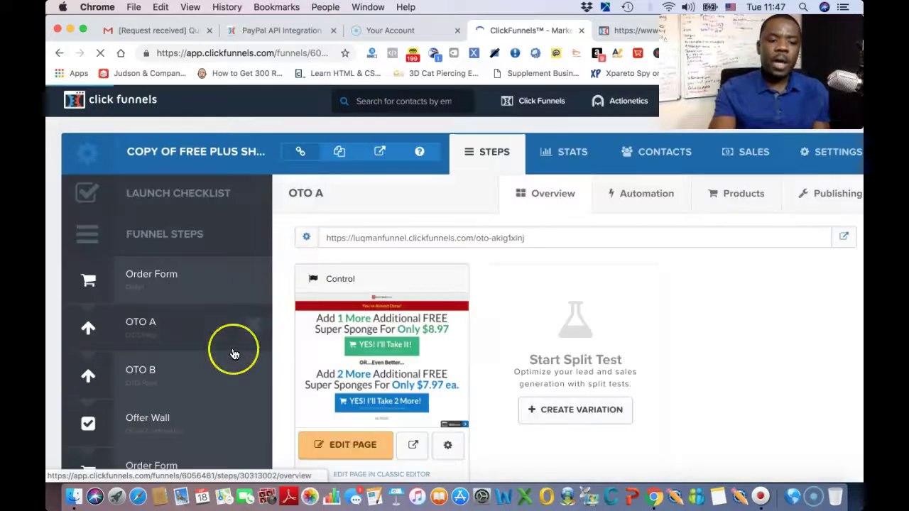
{"action": "scroll", "coordinate": [235, 354], "scroll_direction": "down", "scroll_amount": 5}
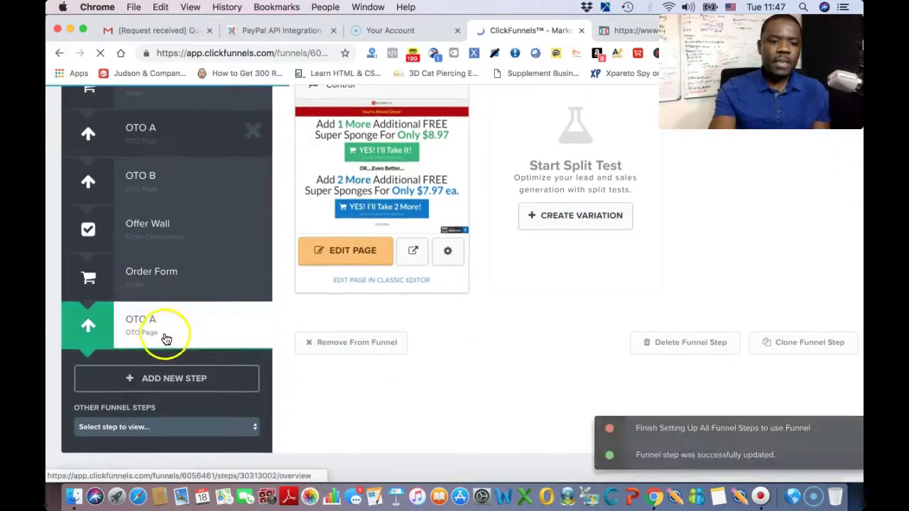
{"action": "scroll", "coordinate": [179, 332], "scroll_direction": "up", "scroll_amount": 2}
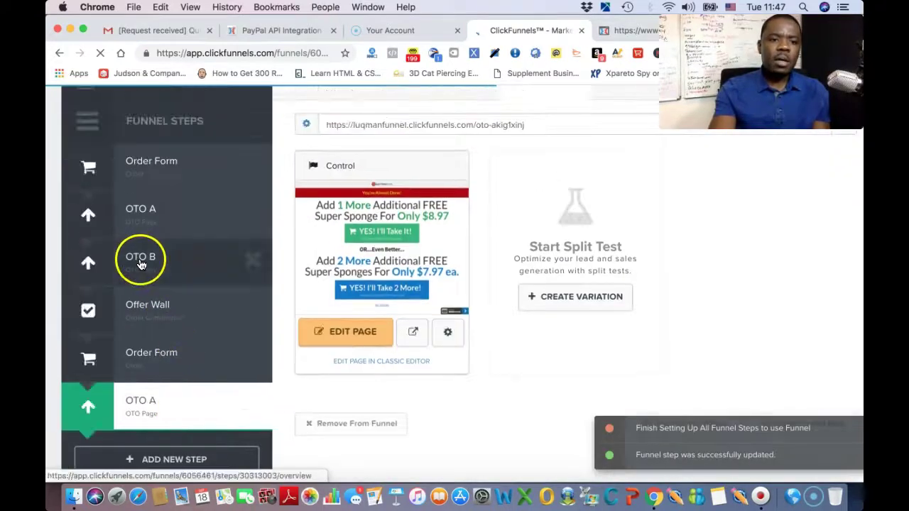
Open the original OTO B step of the funnel and clone it.
{"action": "left_click", "coordinate": [140, 264]}
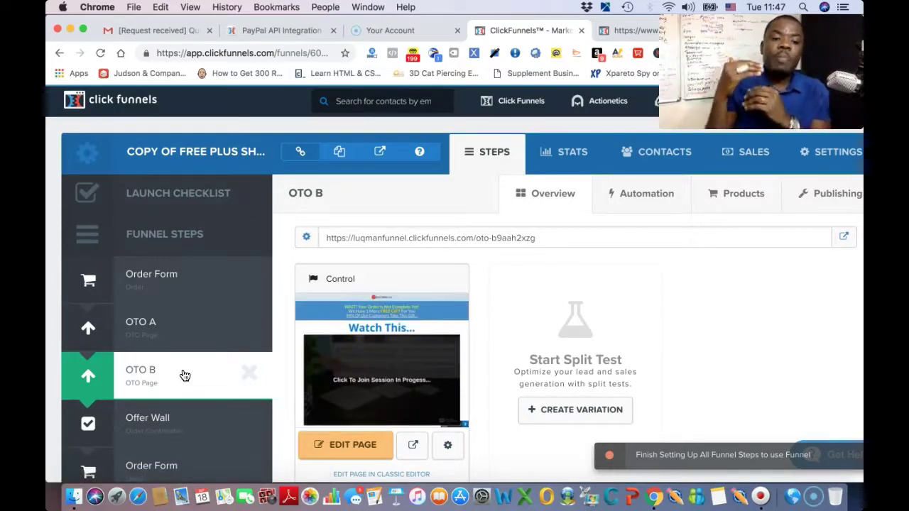
{"action": "scroll", "coordinate": [183, 375], "scroll_direction": "down", "scroll_amount": 3}
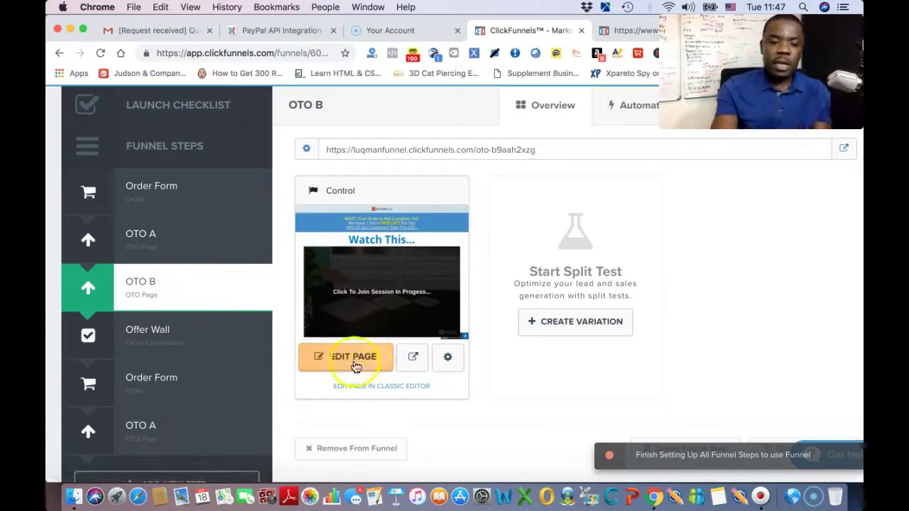
{"action": "scroll", "coordinate": [377, 377], "scroll_direction": "down", "scroll_amount": 3}
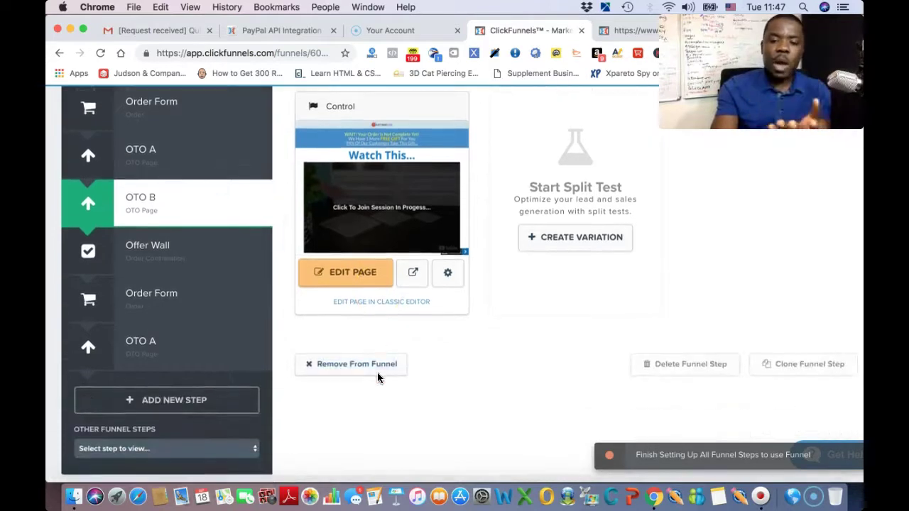
{"action": "left_click", "coordinate": [805, 367]}
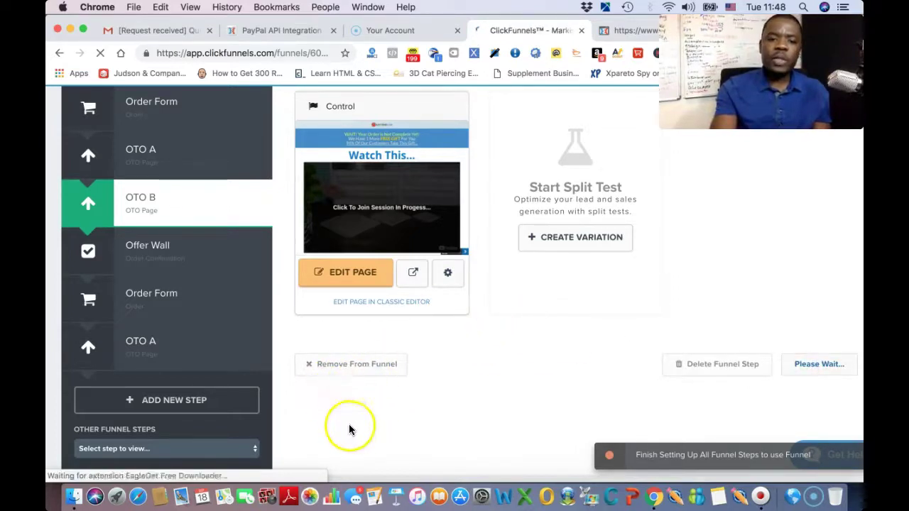
Add the cloned OTO B step to the funnel and open the Offer Wall step.
{"action": "scroll", "coordinate": [362, 402], "scroll_direction": "down", "scroll_amount": 5}
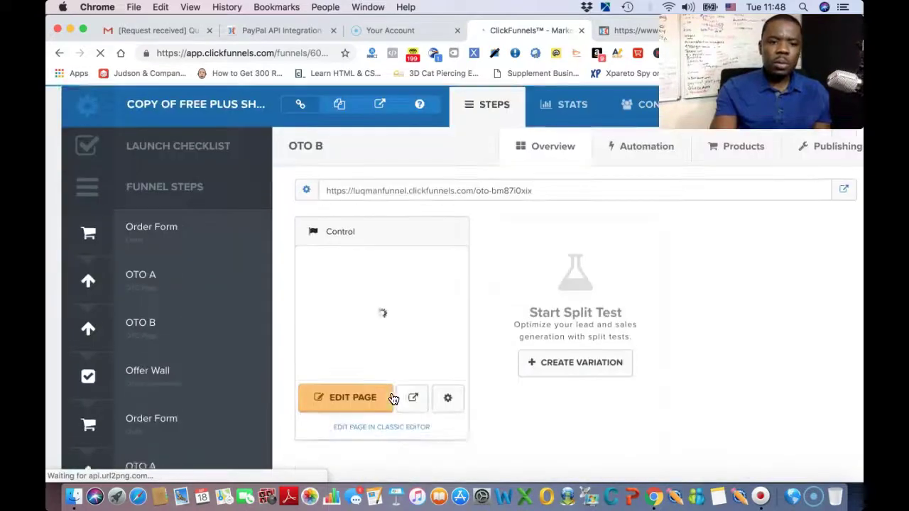
{"action": "left_click", "coordinate": [201, 327]}
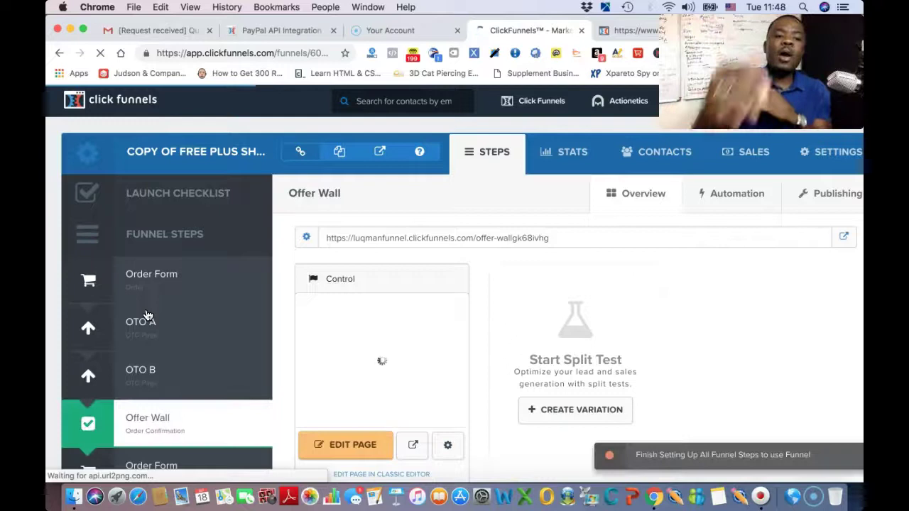
Clone the Offer Wall step and add the clone to the funnel.
{"action": "scroll", "coordinate": [148, 316], "scroll_direction": "down", "scroll_amount": 3}
{"action": "scroll", "coordinate": [148, 316], "scroll_direction": "down", "scroll_amount": 3}
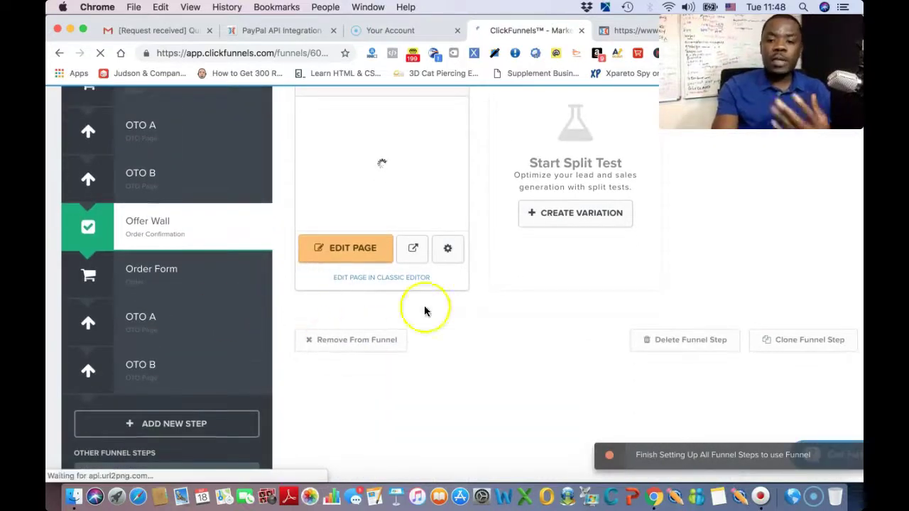
{"action": "left_click", "coordinate": [810, 348]}
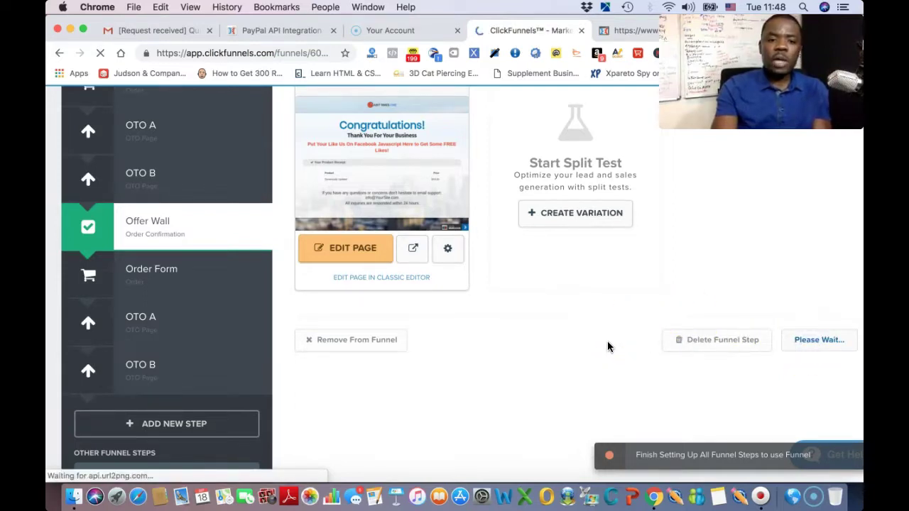
{"action": "scroll", "coordinate": [552, 341], "scroll_direction": "down", "scroll_amount": 4}
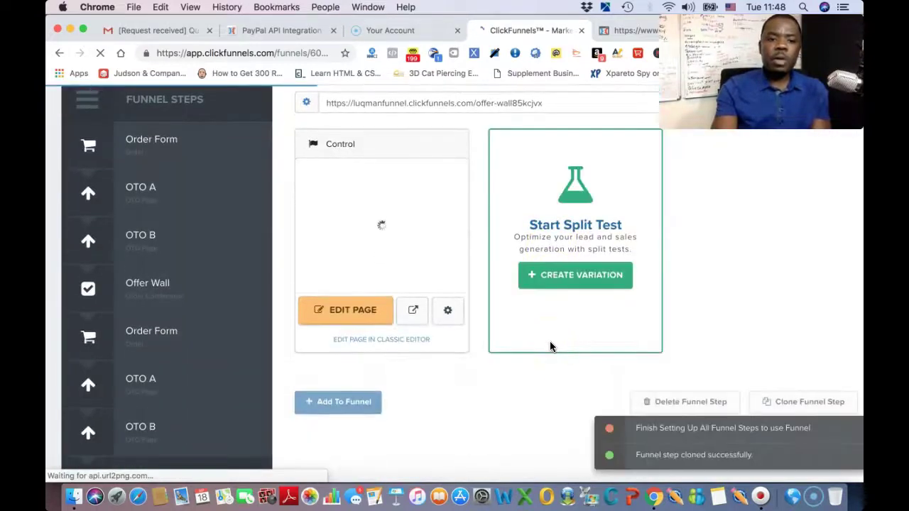
{"action": "scroll", "coordinate": [550, 347], "scroll_direction": "down", "scroll_amount": 2}
{"action": "left_click", "coordinate": [340, 341]}
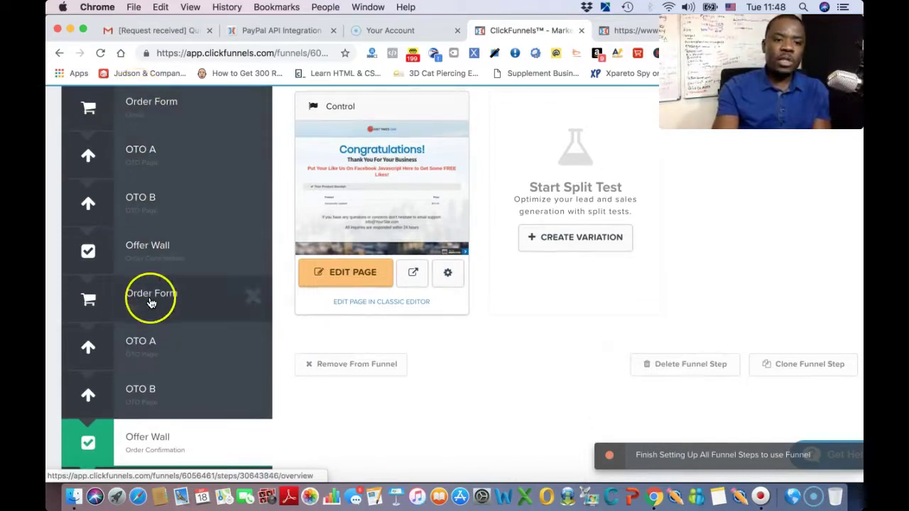
Start a new product for the cloned Order Form step and name it tetst product 2.
{"action": "left_click", "coordinate": [151, 303]}
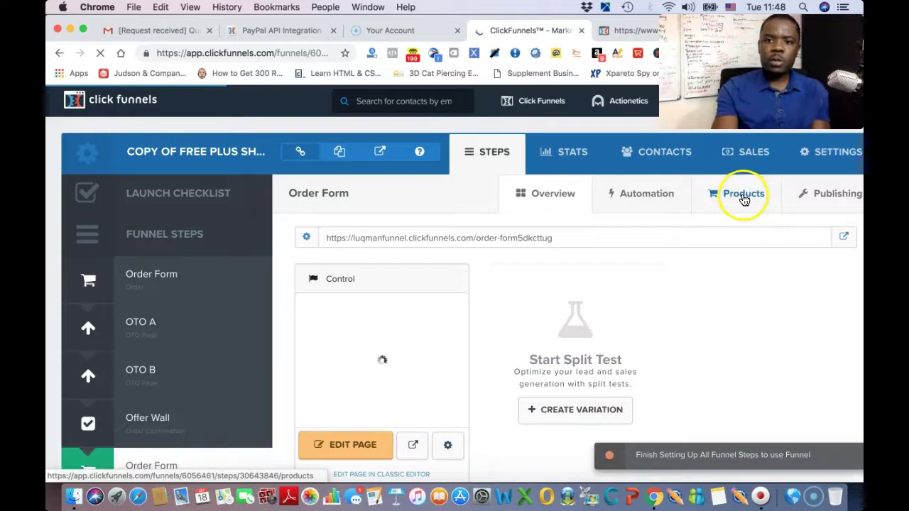
{"action": "left_click", "coordinate": [744, 200]}
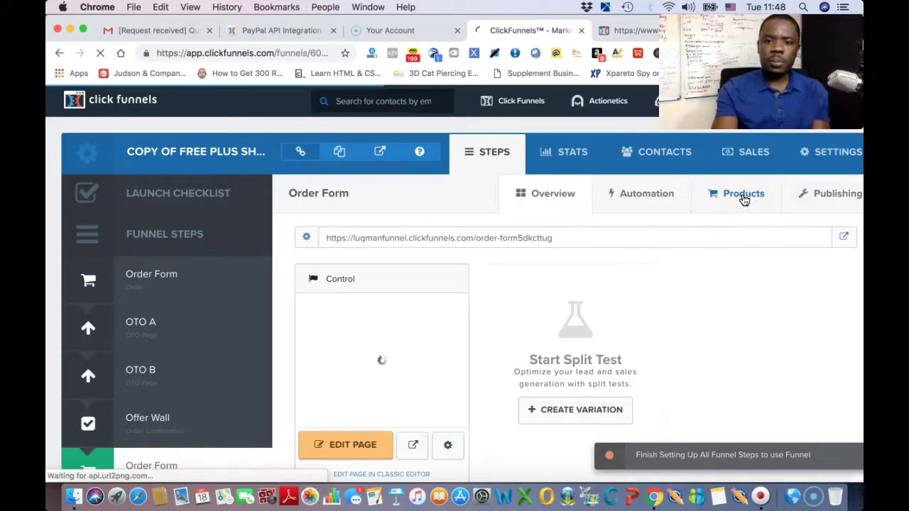
{"action": "left_click", "coordinate": [806, 359]}
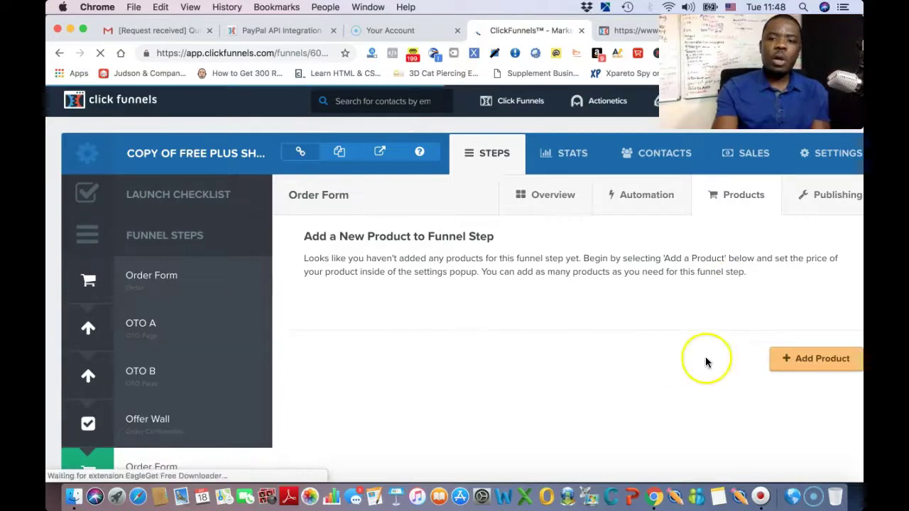
{"action": "left_click", "coordinate": [808, 358]}
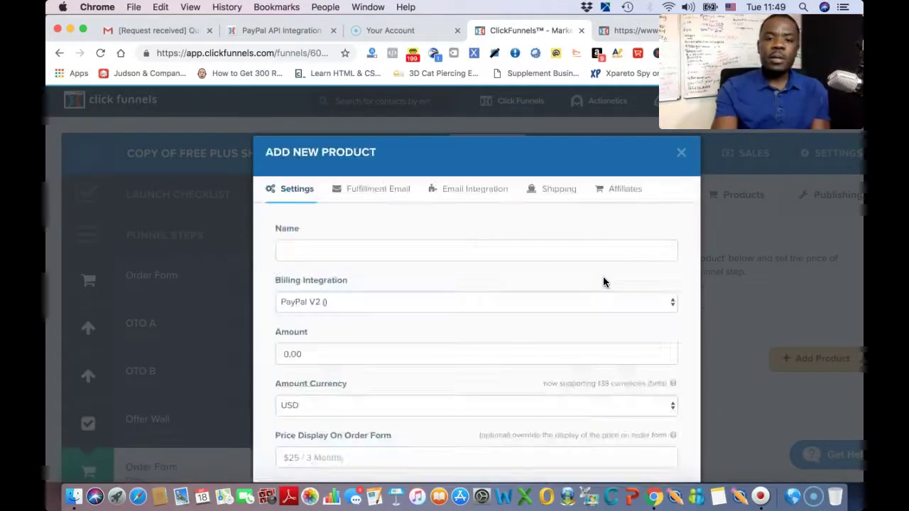
{"action": "left_click", "coordinate": [335, 247]}
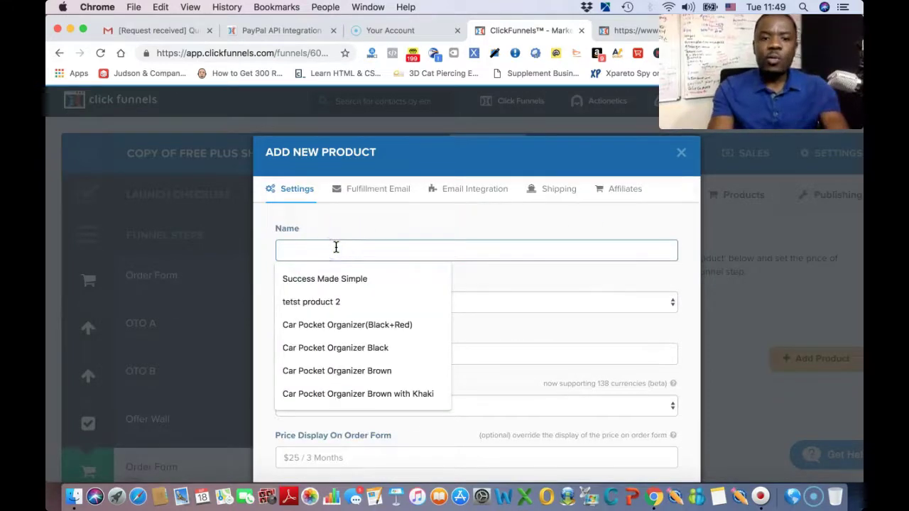
{"action": "left_click", "coordinate": [318, 302]}
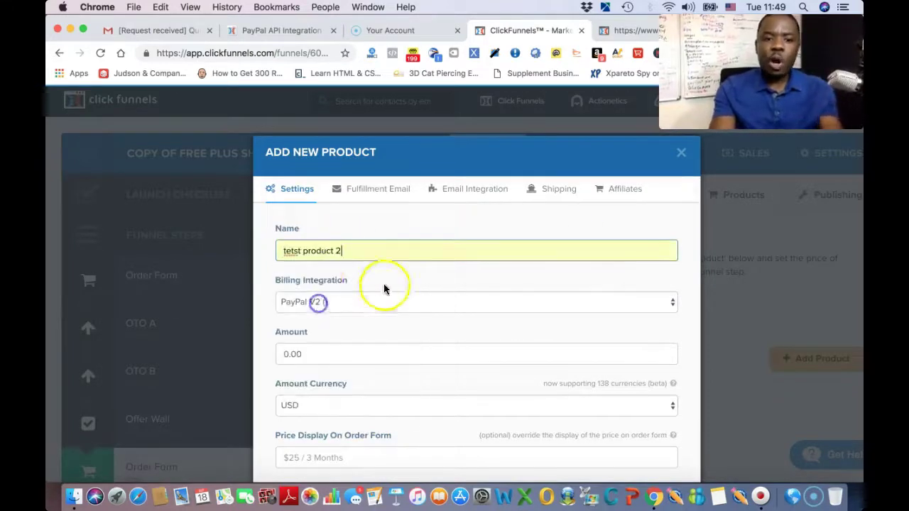
Keep PayPal V2 as the new product's billing integration and set its amount to 1.00.
{"action": "left_click", "coordinate": [330, 303]}
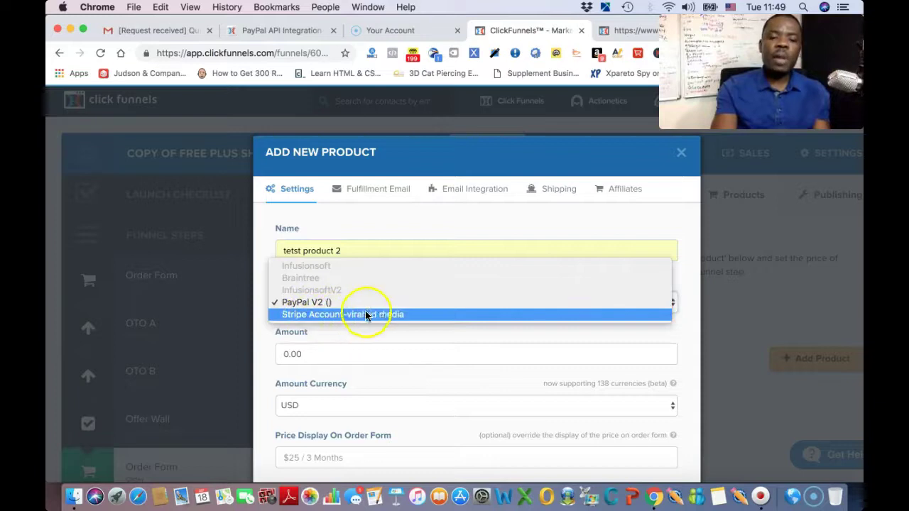
{"action": "left_click", "coordinate": [309, 306]}
{"action": "left_click_drag", "start_coordinate": [348, 361], "coordinate": [265, 352]}
{"action": "type", "text": "1.00"}
{"action": "left_click", "coordinate": [295, 383]}
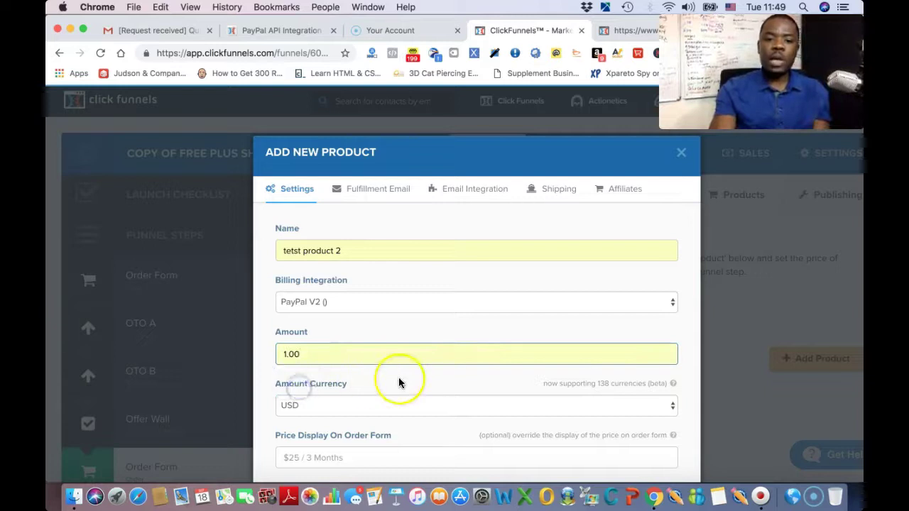
Set the product's PayPal V2 integration to One Time and create the product.
{"action": "scroll", "coordinate": [398, 384], "scroll_direction": "down", "scroll_amount": 10}
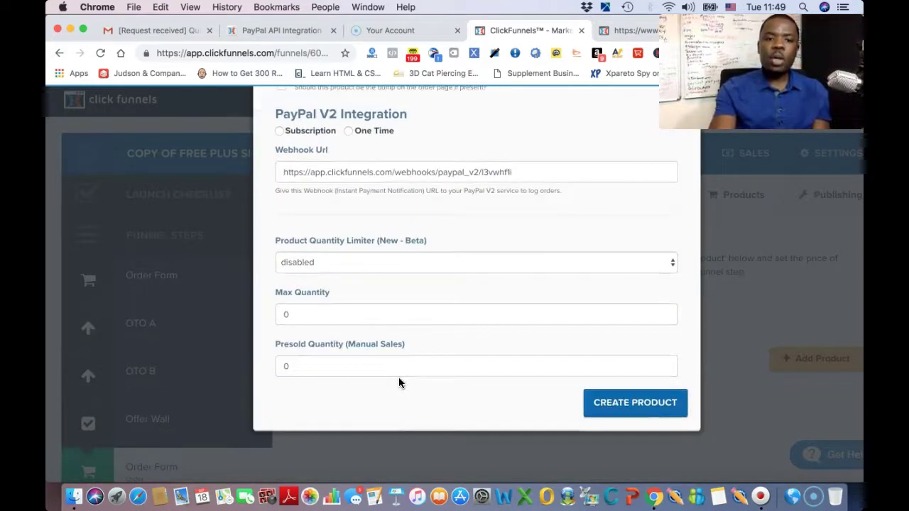
{"action": "left_click", "coordinate": [631, 399]}
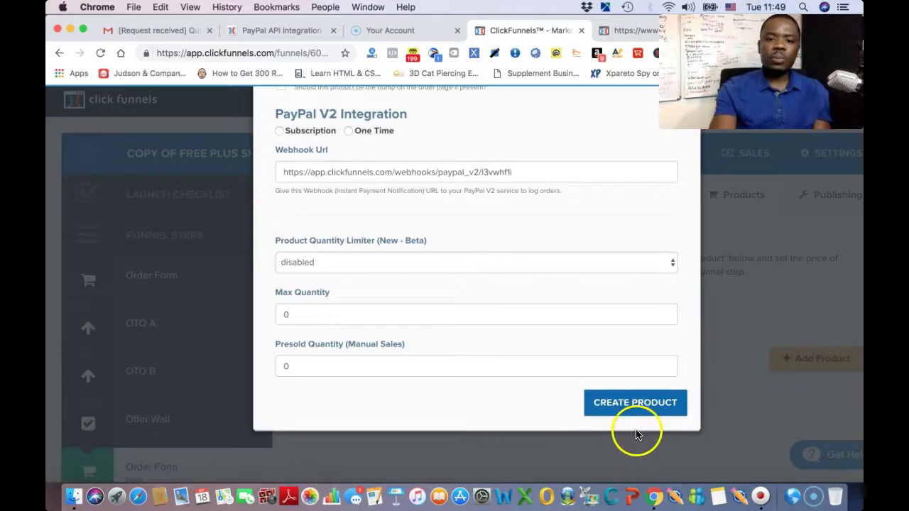
{"action": "left_click", "coordinate": [632, 412]}
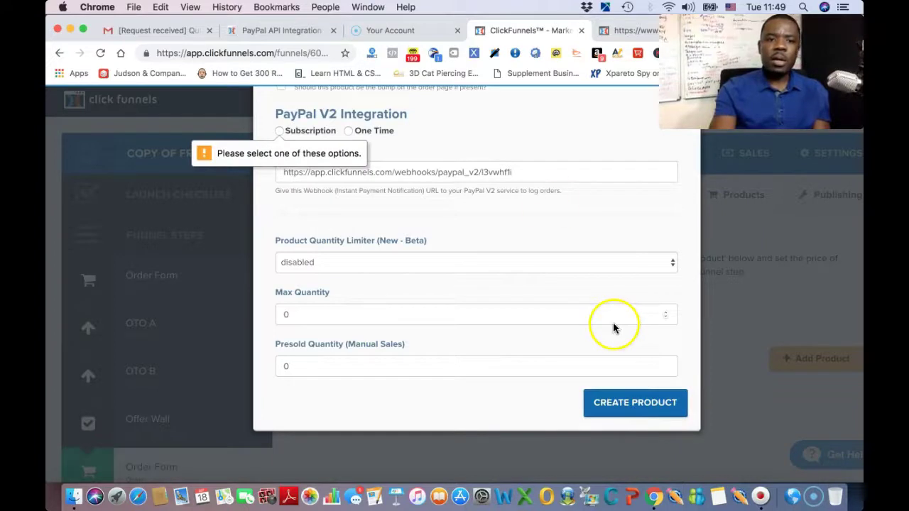
{"action": "left_click", "coordinate": [348, 130]}
{"action": "left_click", "coordinate": [648, 405]}
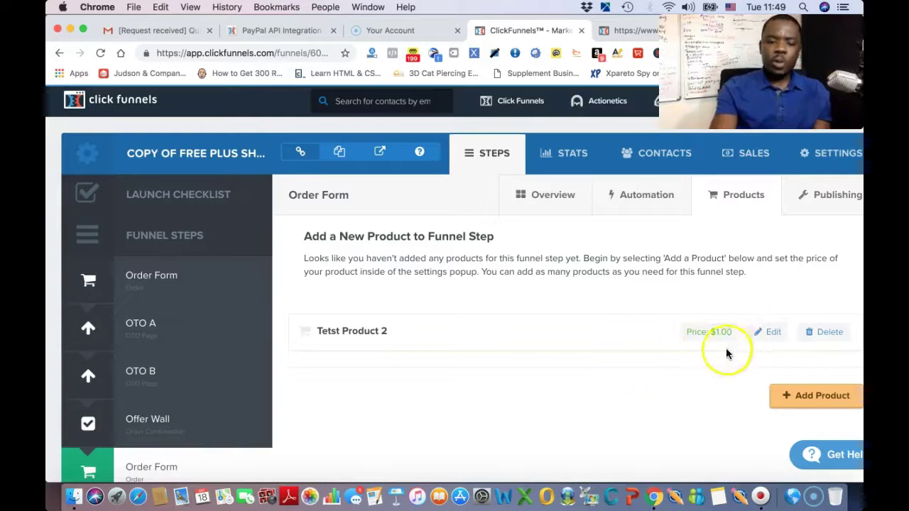
Open the publishing settings of the cloned Order Form step.
{"action": "scroll", "coordinate": [440, 320], "scroll_direction": "down", "scroll_amount": 5}
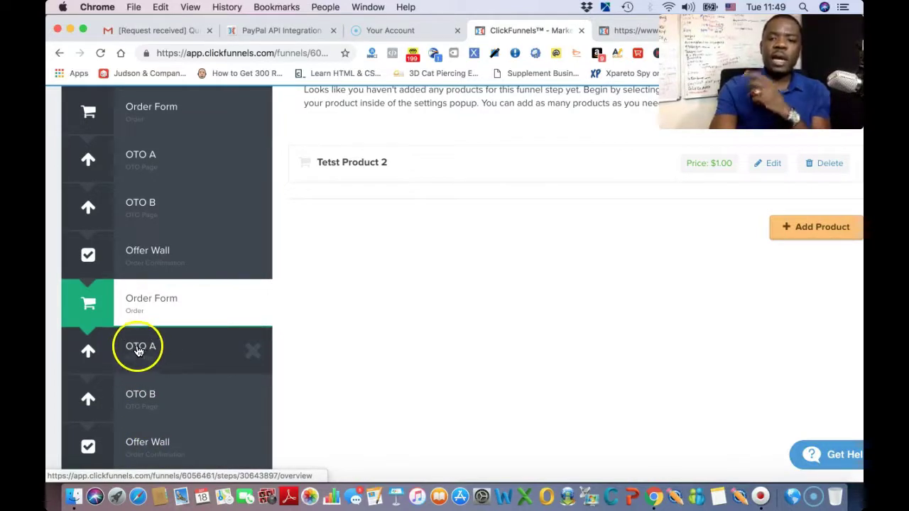
{"action": "scroll", "coordinate": [337, 319], "scroll_direction": "up", "scroll_amount": 2}
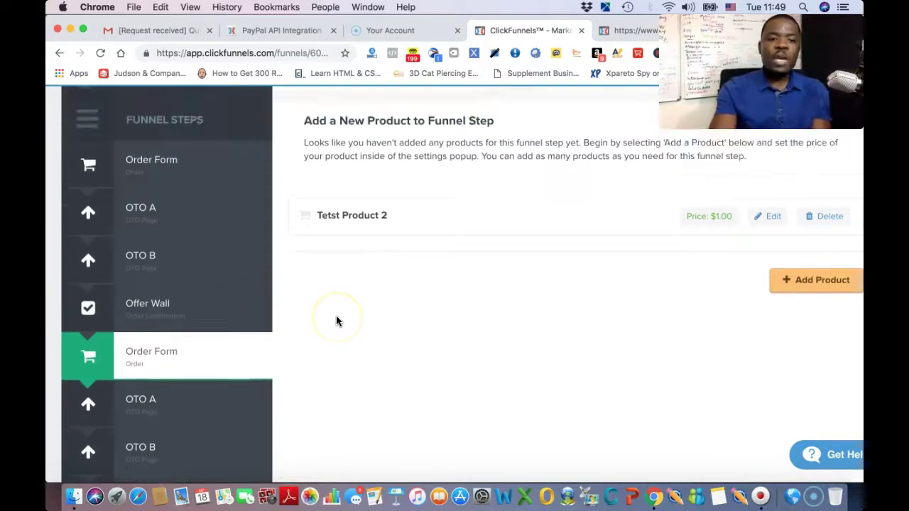
{"action": "scroll", "coordinate": [337, 320], "scroll_direction": "up", "scroll_amount": 2}
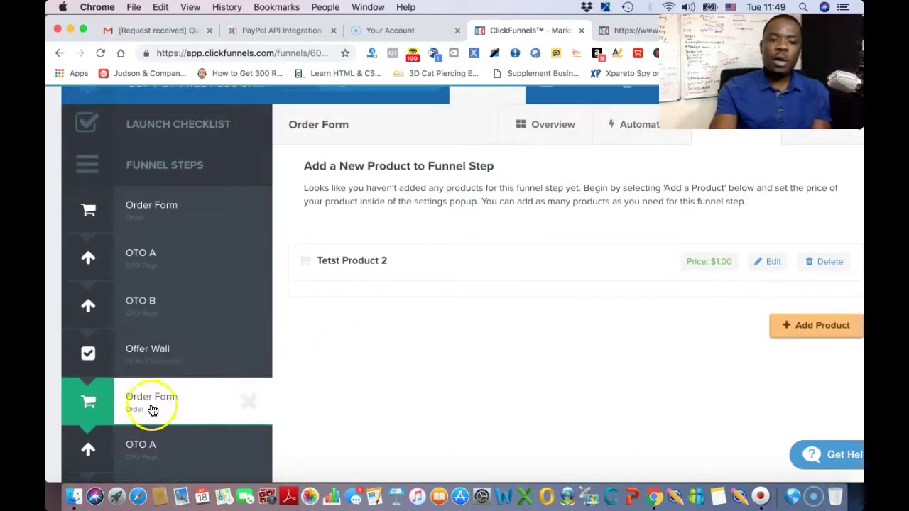
{"action": "scroll", "coordinate": [162, 409], "scroll_direction": "down", "scroll_amount": 6}
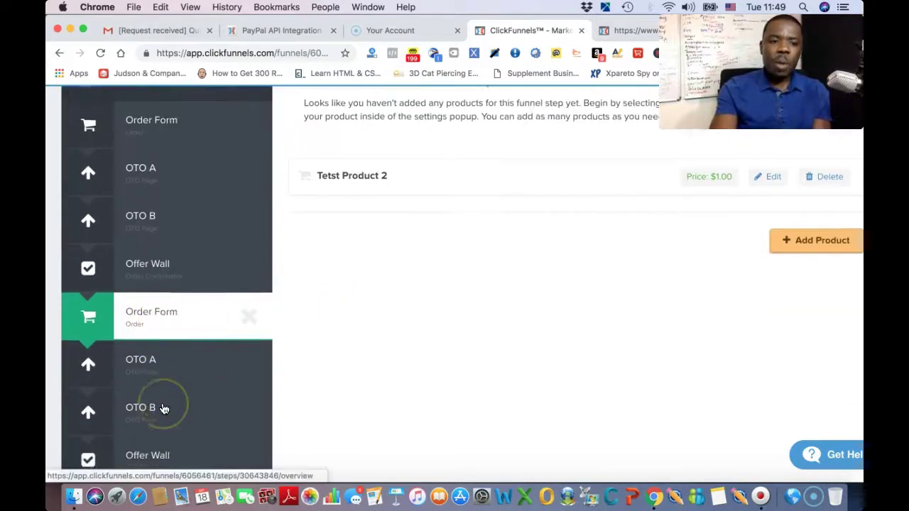
{"action": "scroll", "coordinate": [162, 411], "scroll_direction": "up", "scroll_amount": 4}
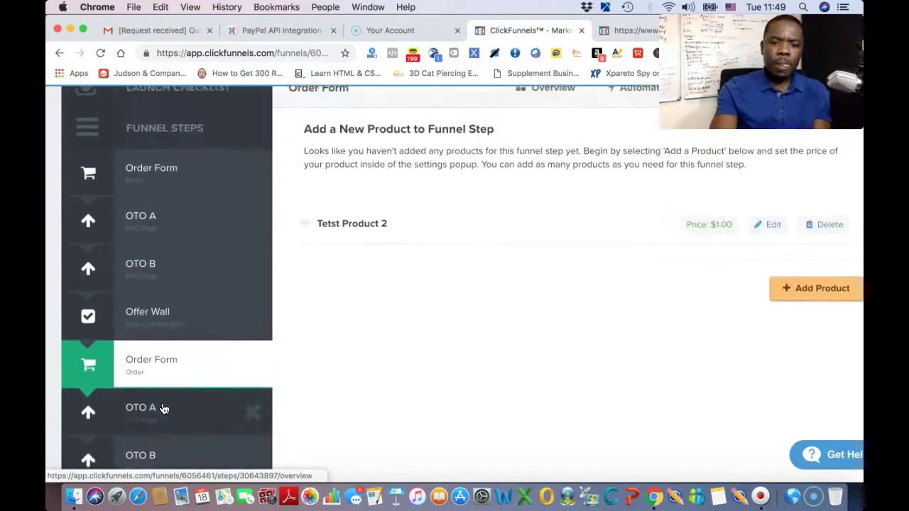
{"action": "left_click", "coordinate": [160, 362]}
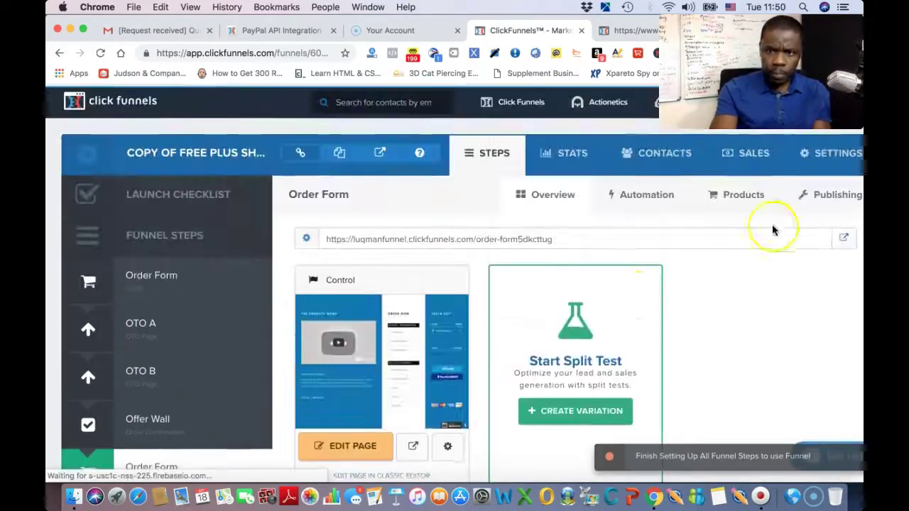
{"action": "left_click", "coordinate": [831, 199]}
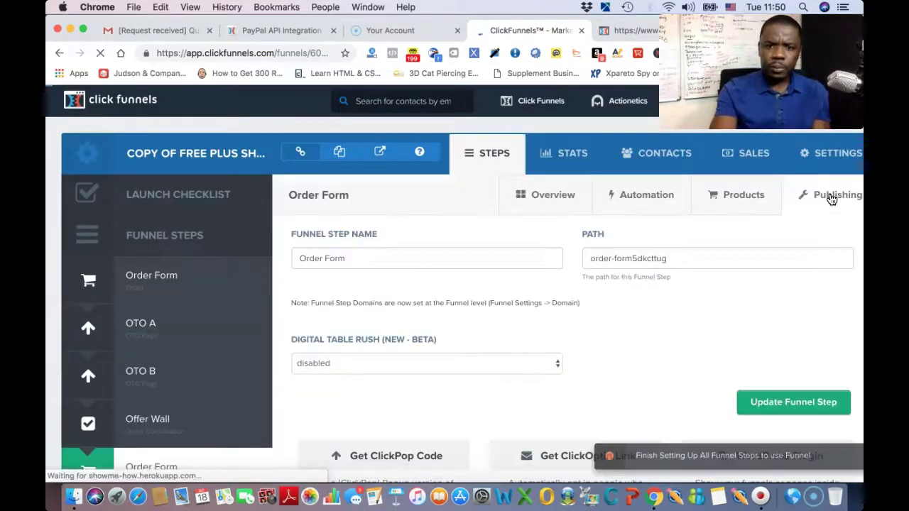
Rename the cloned funnel step to Order Form PayPal and update it.
{"action": "scroll", "coordinate": [831, 199], "scroll_direction": "down", "scroll_amount": 3}
{"action": "scroll", "coordinate": [831, 200], "scroll_direction": "down", "scroll_amount": 3}
{"action": "scroll", "coordinate": [832, 199], "scroll_direction": "up", "scroll_amount": 5}
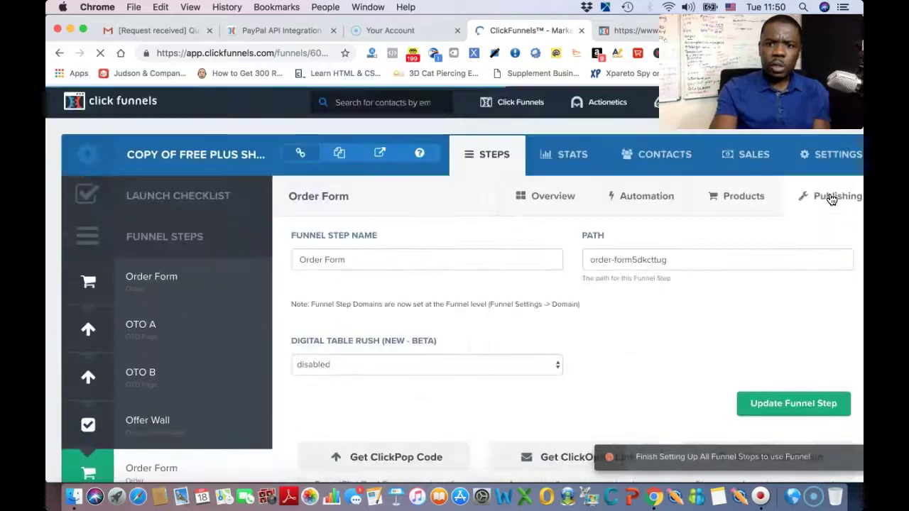
{"action": "scroll", "coordinate": [831, 200], "scroll_direction": "down", "scroll_amount": 1}
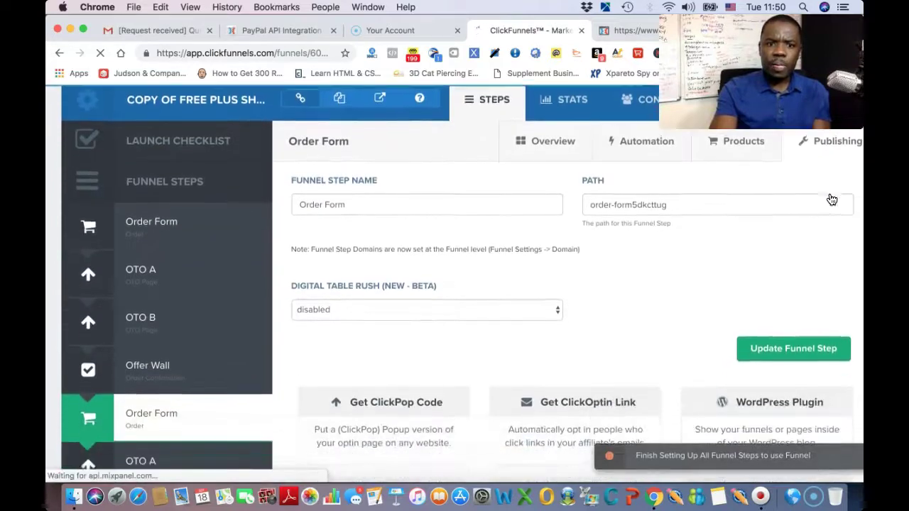
{"action": "left_click", "coordinate": [375, 204]}
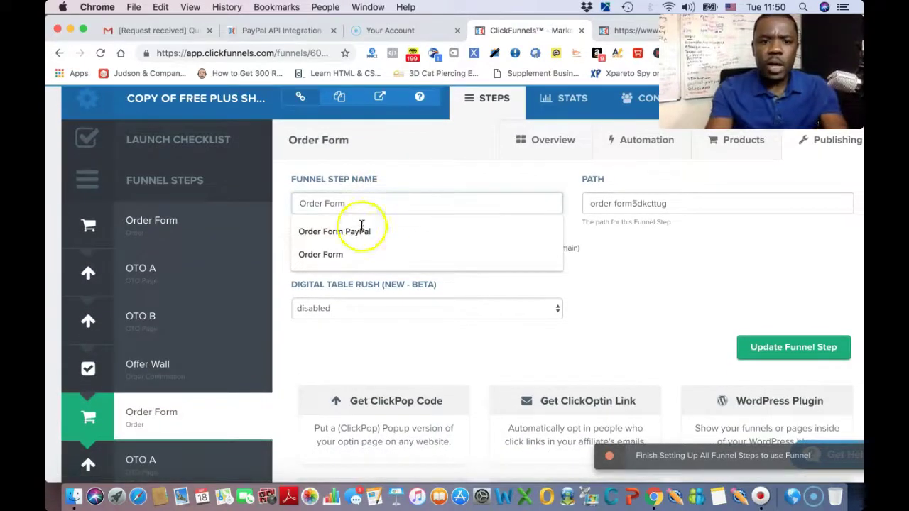
{"action": "left_click", "coordinate": [357, 233]}
{"action": "left_click", "coordinate": [756, 346]}
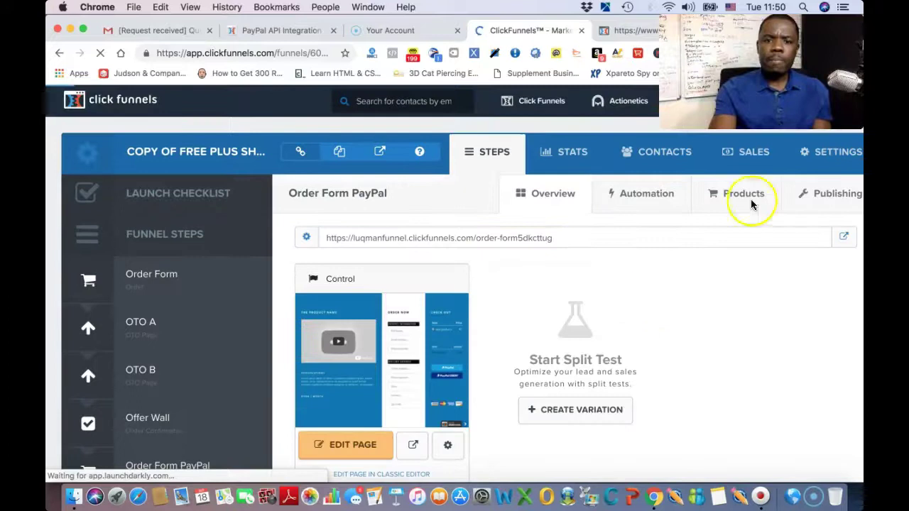
{"action": "left_click", "coordinate": [819, 196]}
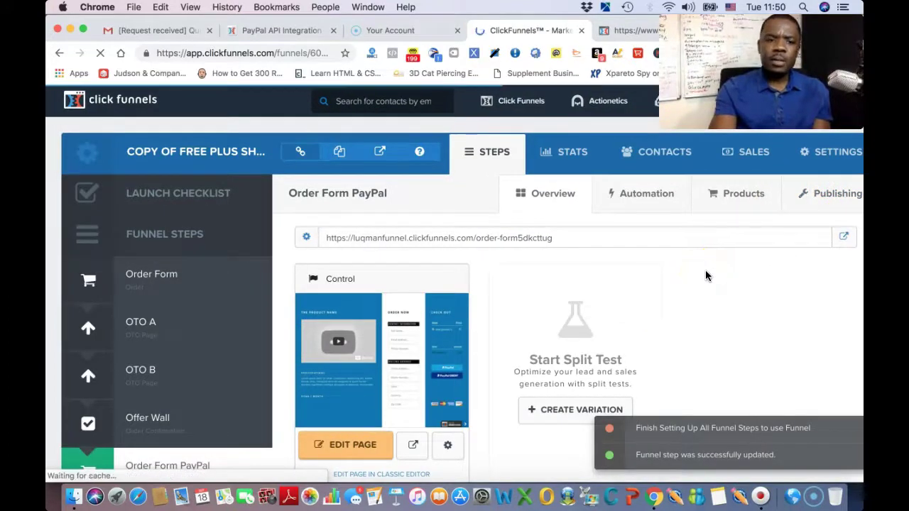
{"action": "scroll", "coordinate": [706, 274], "scroll_direction": "down", "scroll_amount": 3}
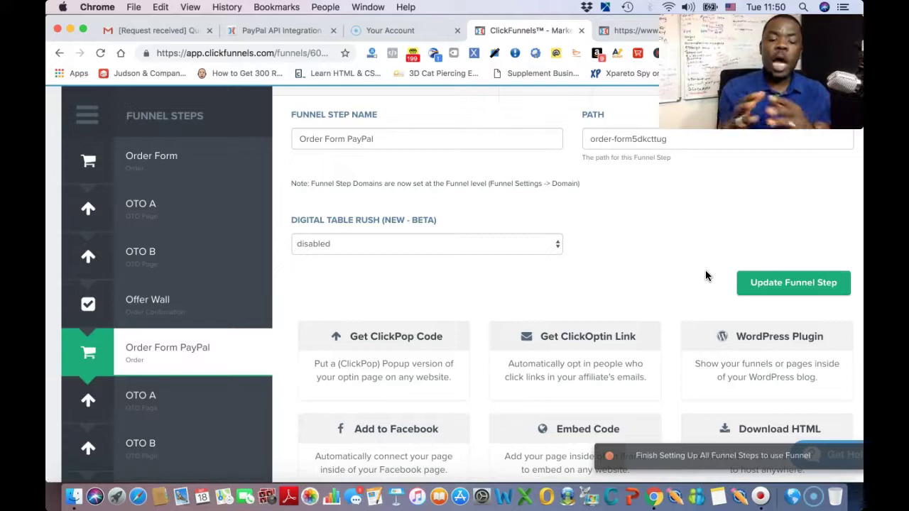
{"action": "scroll", "coordinate": [706, 276], "scroll_direction": "down", "scroll_amount": 3}
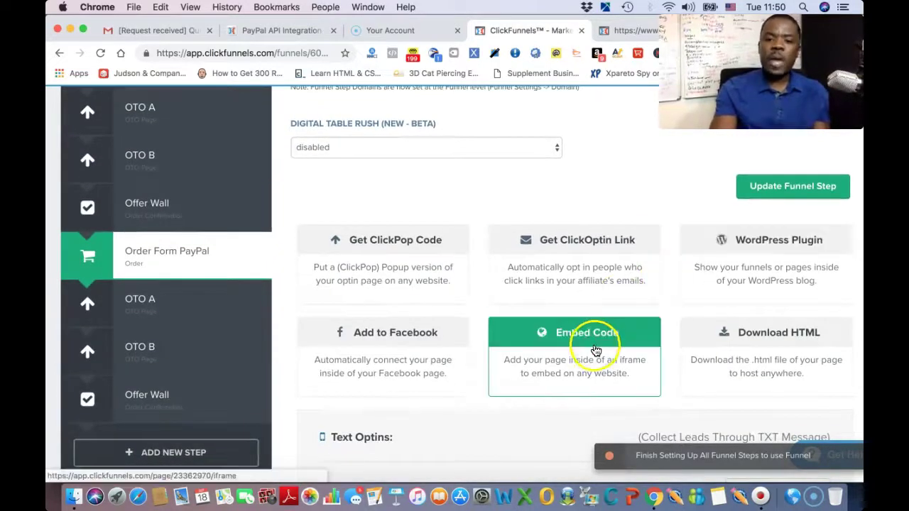
{"action": "left_click", "coordinate": [414, 293]}
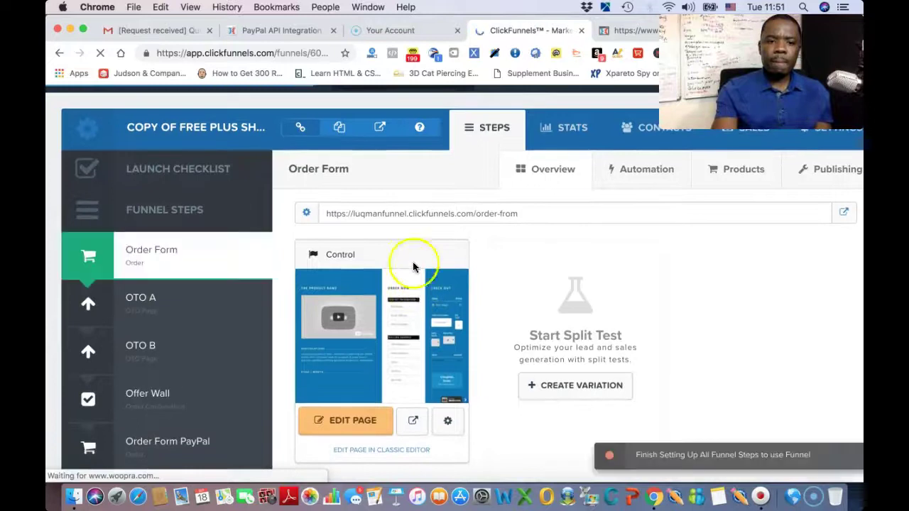
{"action": "scroll", "coordinate": [362, 309], "scroll_direction": "down", "scroll_amount": 5}
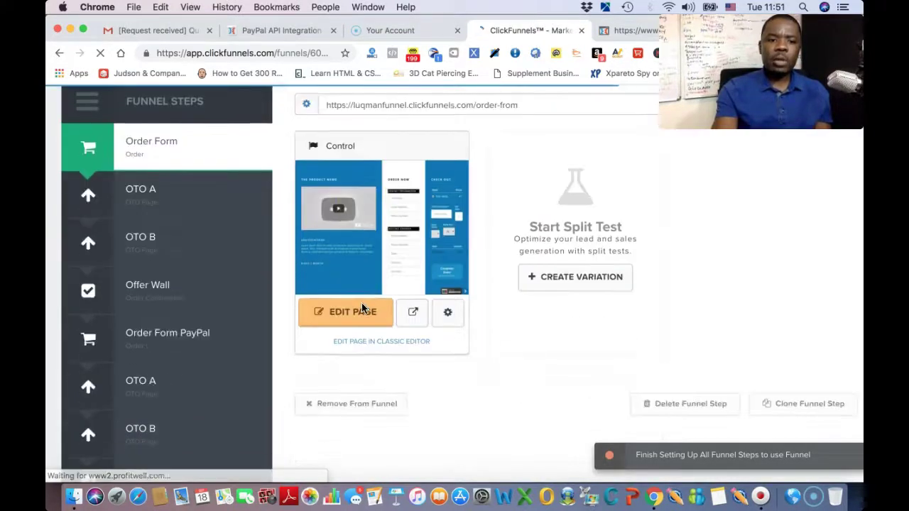
Open the publishing settings of the Order Form PayPal step and find its embedding options.
{"action": "left_click", "coordinate": [152, 274]}
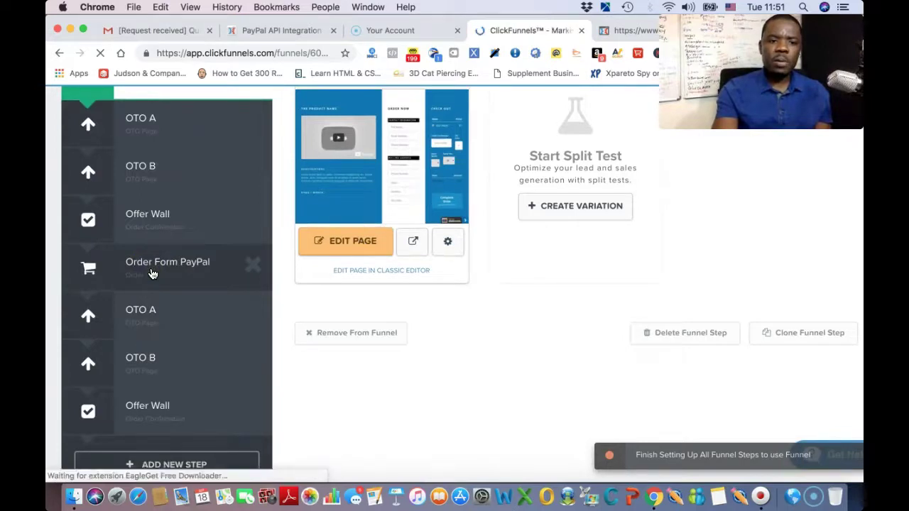
{"action": "scroll", "coordinate": [344, 267], "scroll_direction": "down", "scroll_amount": 7}
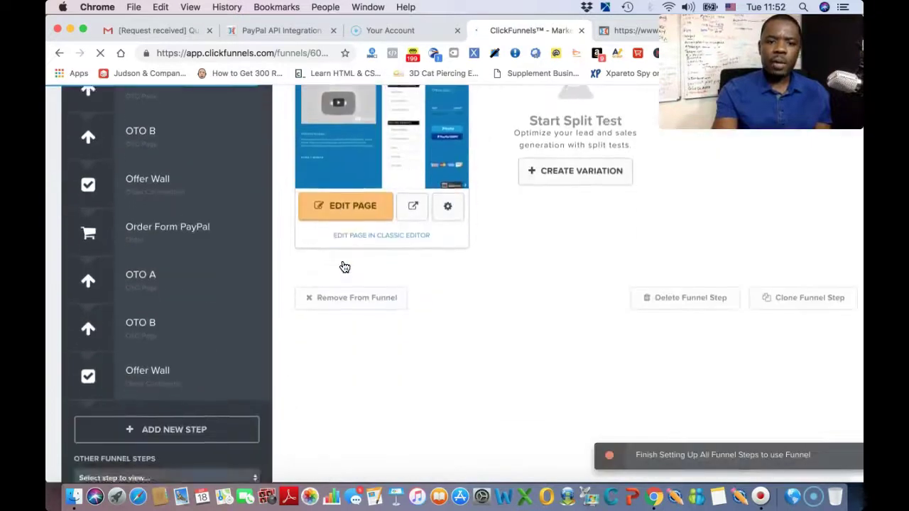
{"action": "scroll", "coordinate": [344, 267], "scroll_direction": "up", "scroll_amount": 3}
{"action": "scroll", "coordinate": [344, 267], "scroll_direction": "up", "scroll_amount": 4}
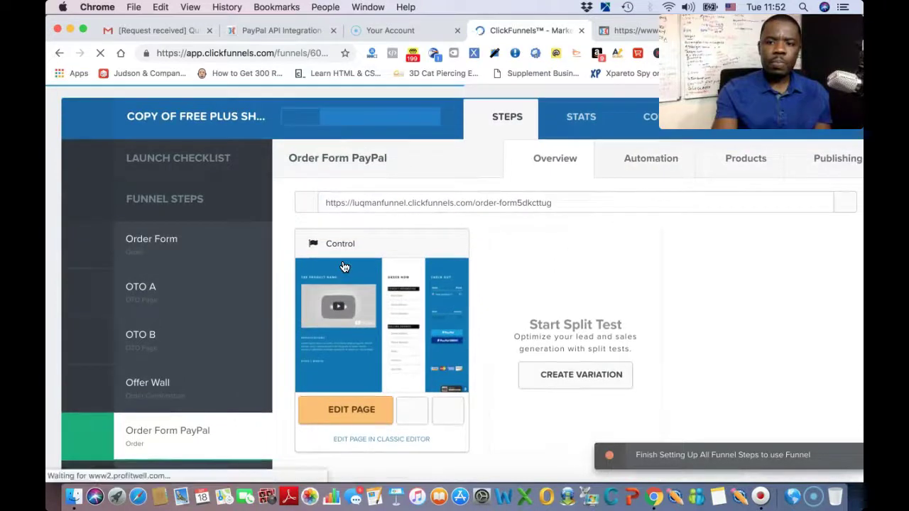
{"action": "left_click", "coordinate": [821, 165]}
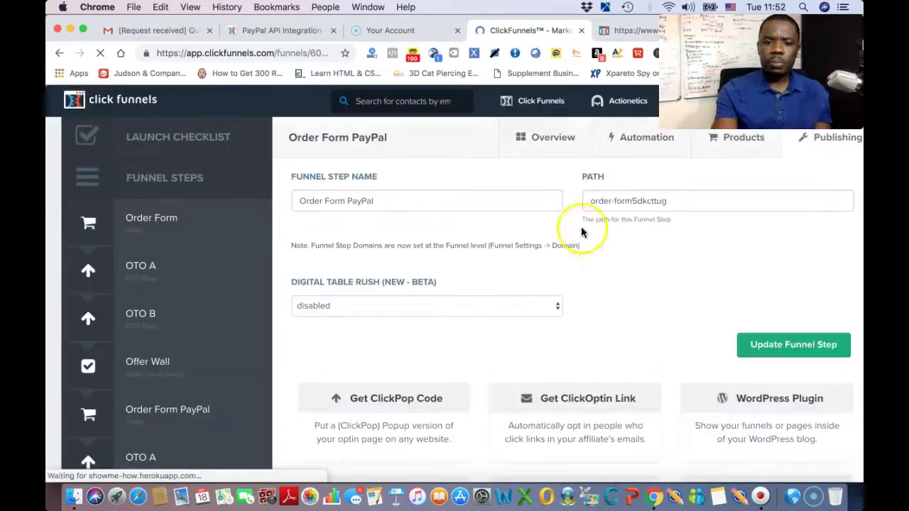
{"action": "scroll", "coordinate": [432, 347], "scroll_direction": "down", "scroll_amount": 5}
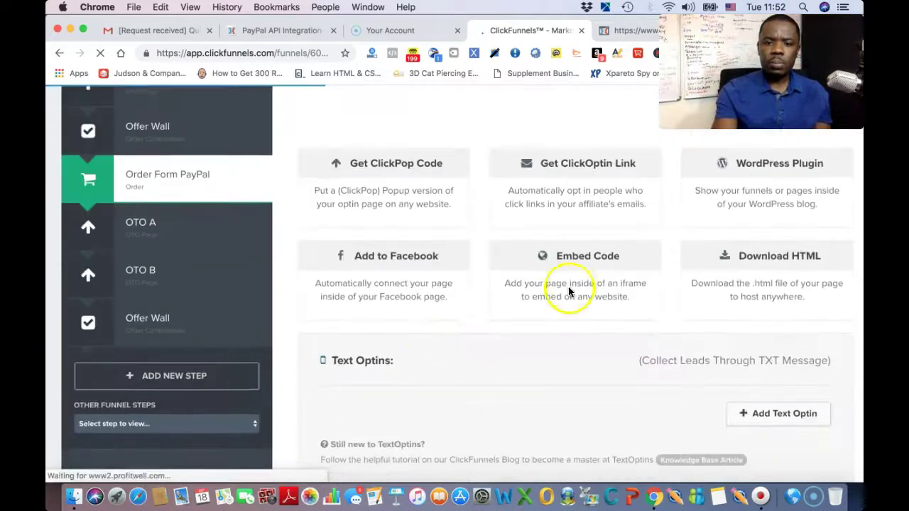
Copy the iframe embed code of the Order Form PayPal page and close the embed dialog.
{"action": "left_click", "coordinate": [576, 258]}
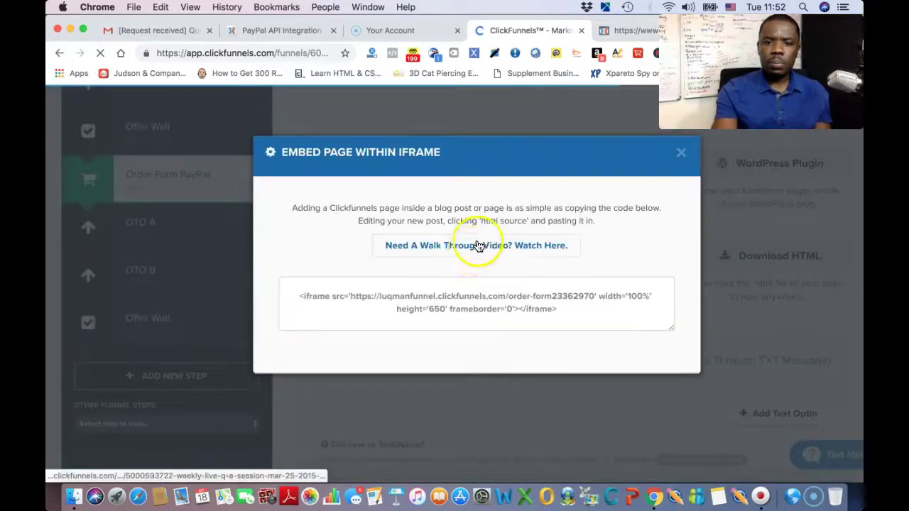
{"action": "left_click_drag", "start_coordinate": [293, 296], "coordinate": [554, 317]}
{"action": "key", "text": "super+c"}
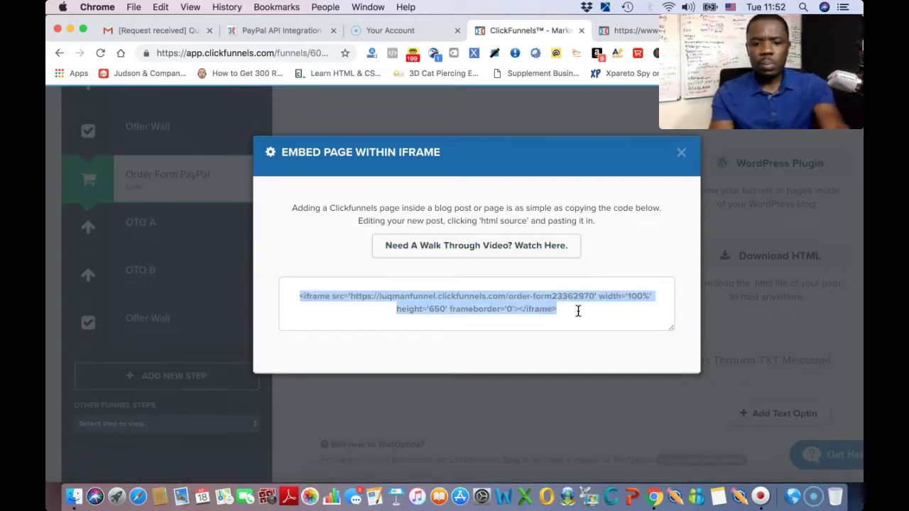
{"action": "left_click", "coordinate": [682, 152]}
Open the page of the original Order Form step in the page editor.
{"action": "scroll", "coordinate": [187, 280], "scroll_direction": "up", "scroll_amount": 5}
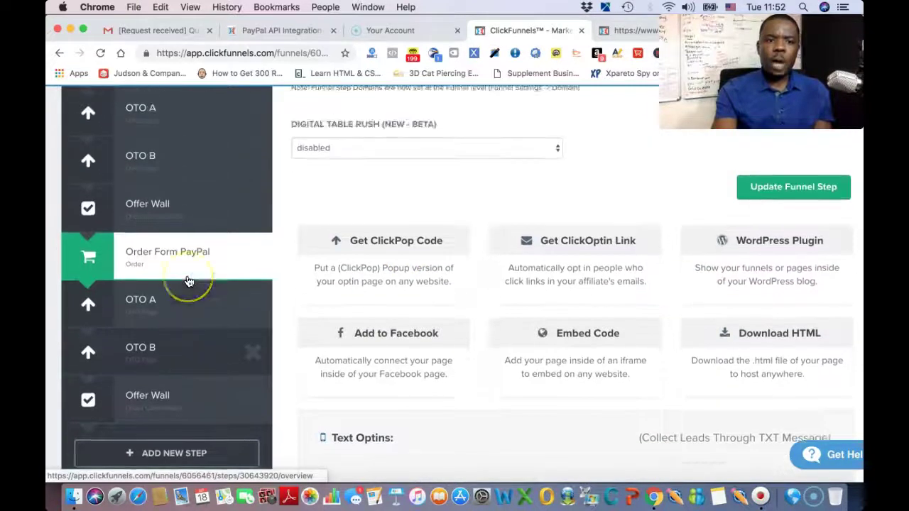
{"action": "left_click", "coordinate": [144, 220]}
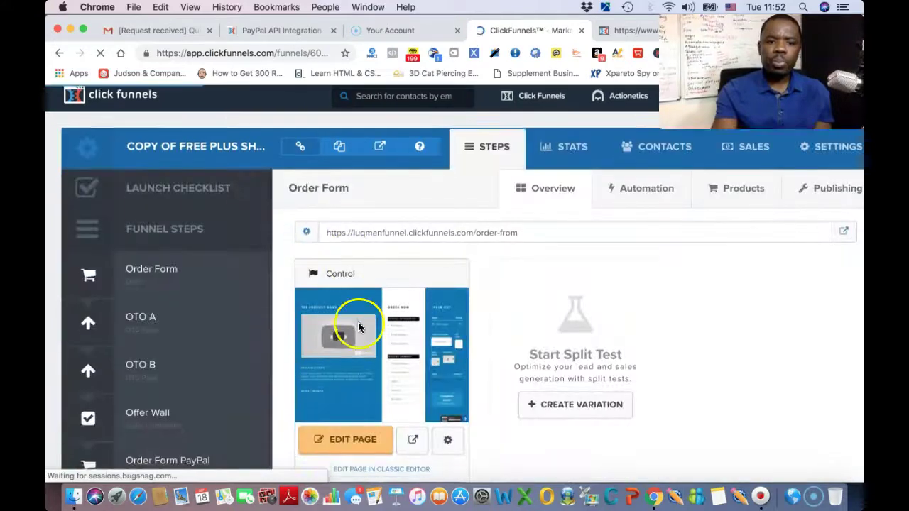
{"action": "scroll", "coordinate": [355, 341], "scroll_direction": "down", "scroll_amount": 1}
{"action": "left_click", "coordinate": [352, 393]}
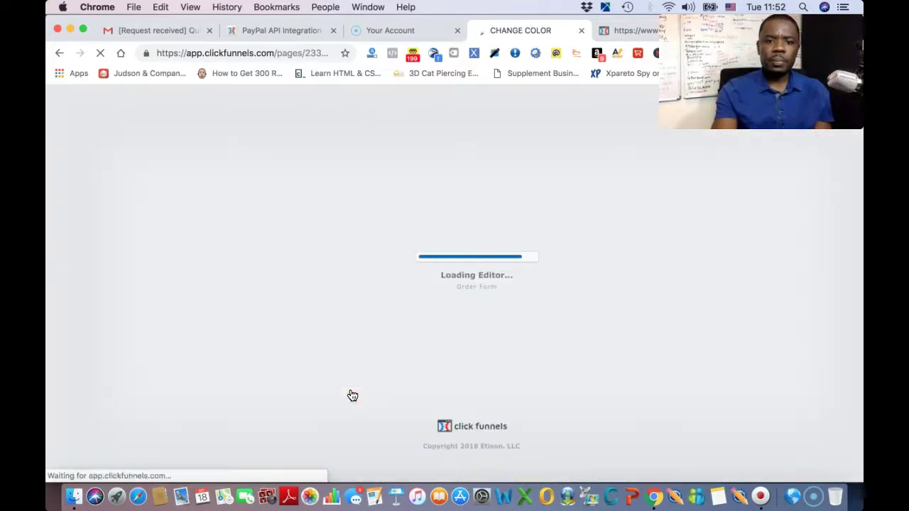
{"action": "left_click", "coordinate": [367, 292]}
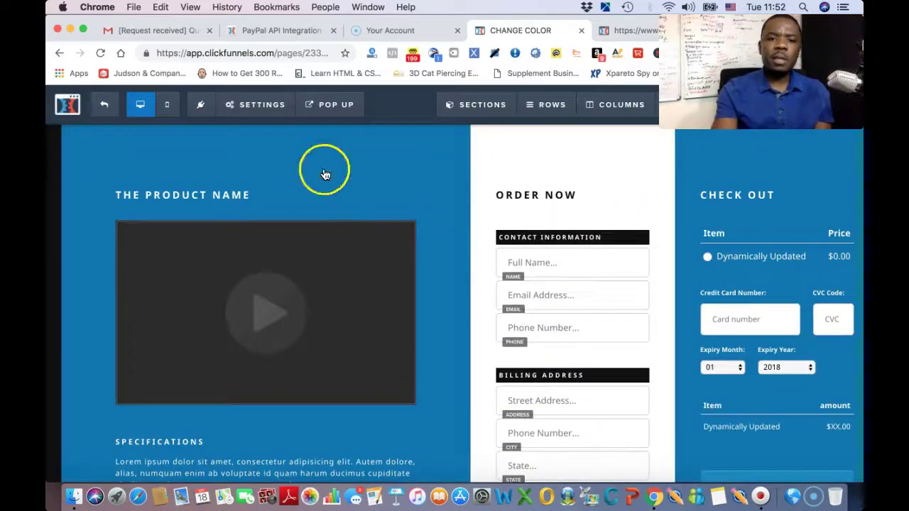
Show the order form page's pop-up and add a one-column row to it.
{"action": "left_click", "coordinate": [325, 108]}
{"action": "left_click", "coordinate": [329, 135]}
{"action": "left_click", "coordinate": [355, 158]}
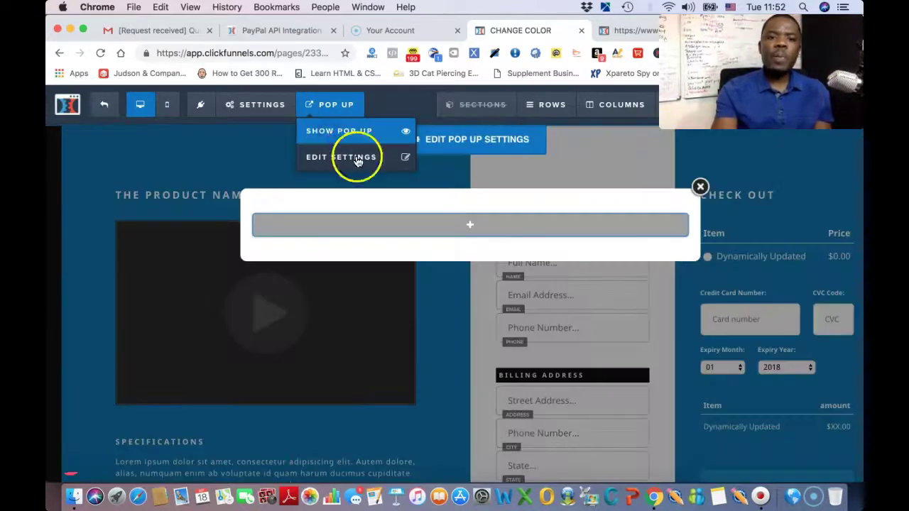
{"action": "left_click", "coordinate": [470, 226]}
{"action": "left_click", "coordinate": [645, 172]}
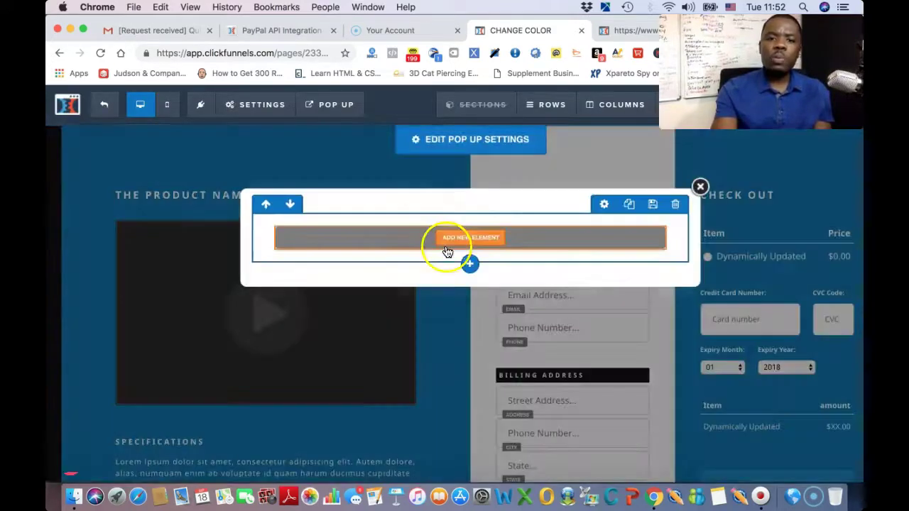
Add a Custom JS/HTML element to the empty row in the pop-up.
{"action": "left_click", "coordinate": [482, 237]}
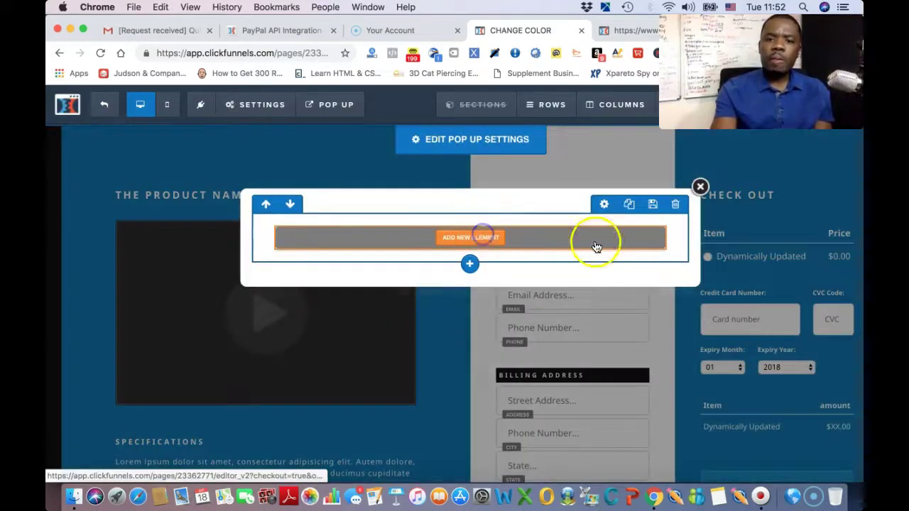
{"action": "scroll", "coordinate": [773, 280], "scroll_direction": "down", "scroll_amount": 6}
{"action": "scroll", "coordinate": [775, 272], "scroll_direction": "down", "scroll_amount": 12}
{"action": "scroll", "coordinate": [775, 272], "scroll_direction": "down", "scroll_amount": 10}
{"action": "left_click", "coordinate": [773, 280]}
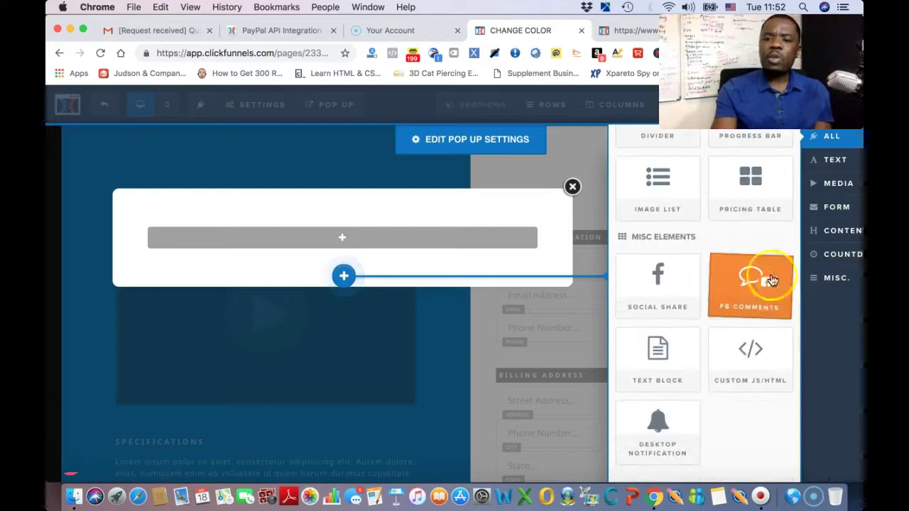
{"action": "left_click", "coordinate": [742, 368]}
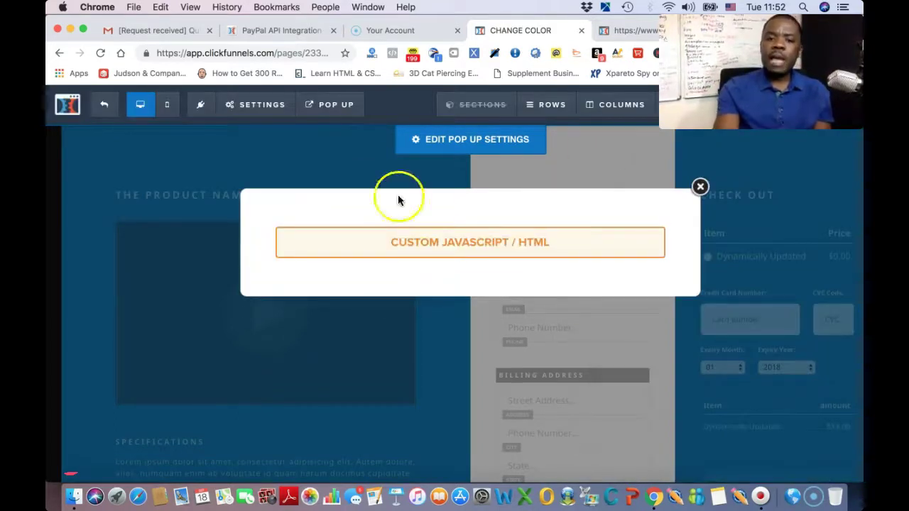
Paste the copied PayPal order form iframe code into the custom element's code editor.
{"action": "left_click", "coordinate": [449, 250]}
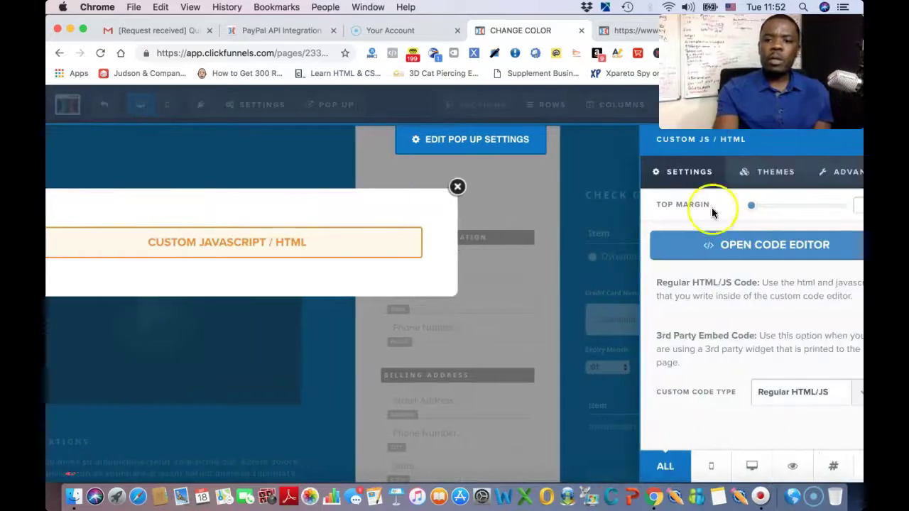
{"action": "left_click", "coordinate": [744, 246]}
{"action": "left_click", "coordinate": [487, 213]}
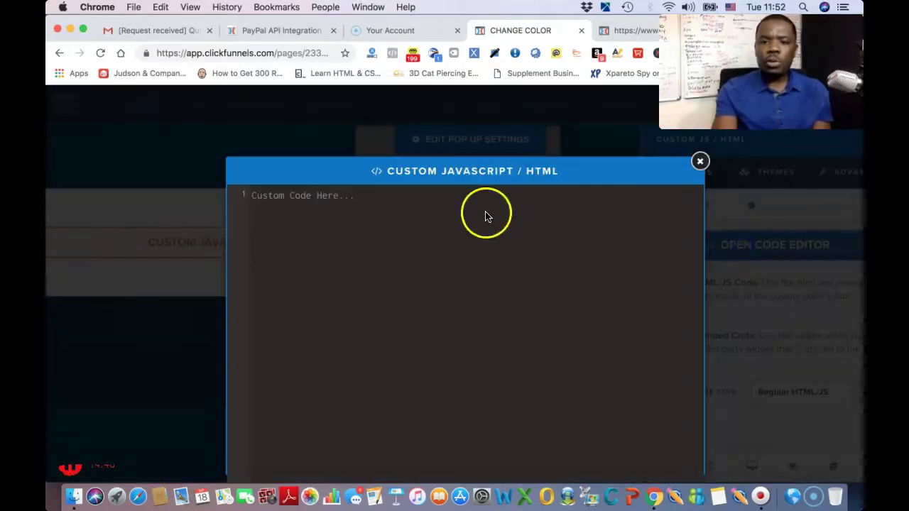
{"action": "key", "text": "super+v"}
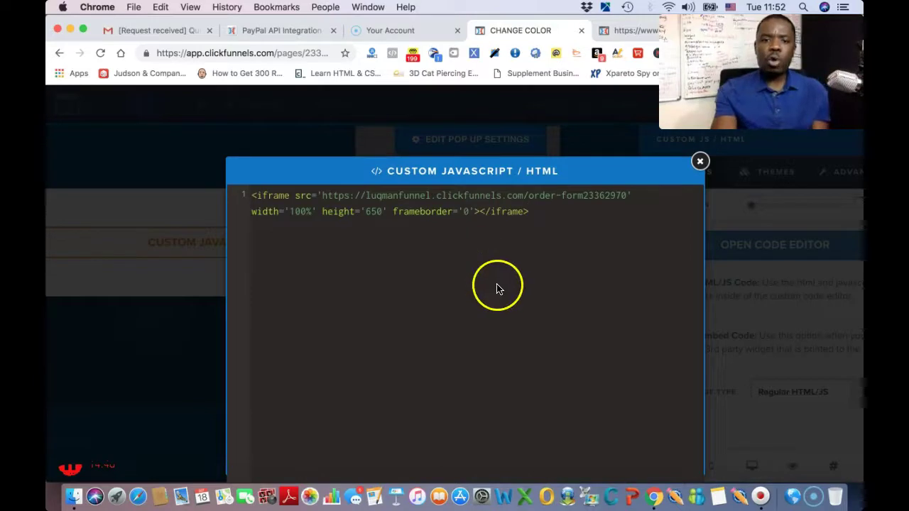
Close the code editor, save the page with the embedded iframe code, and close the pop-up.
{"action": "left_click", "coordinate": [179, 182]}
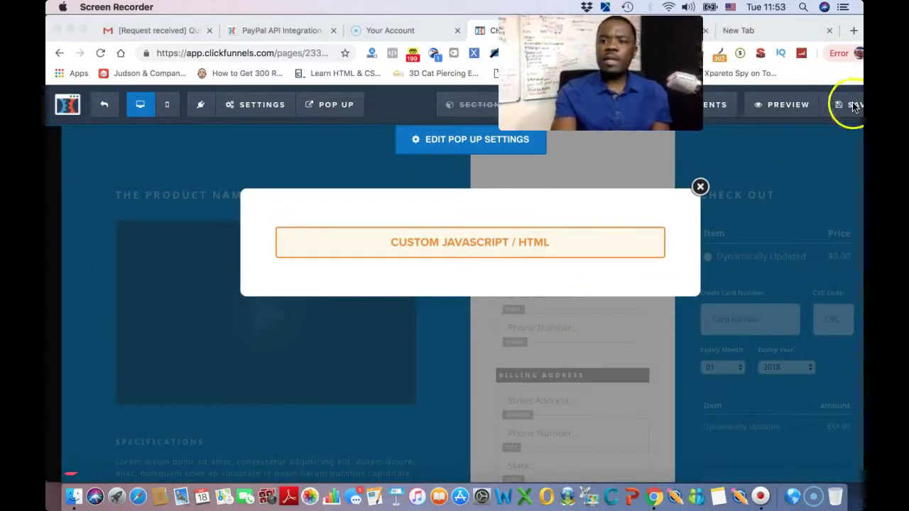
{"action": "left_click", "coordinate": [853, 106]}
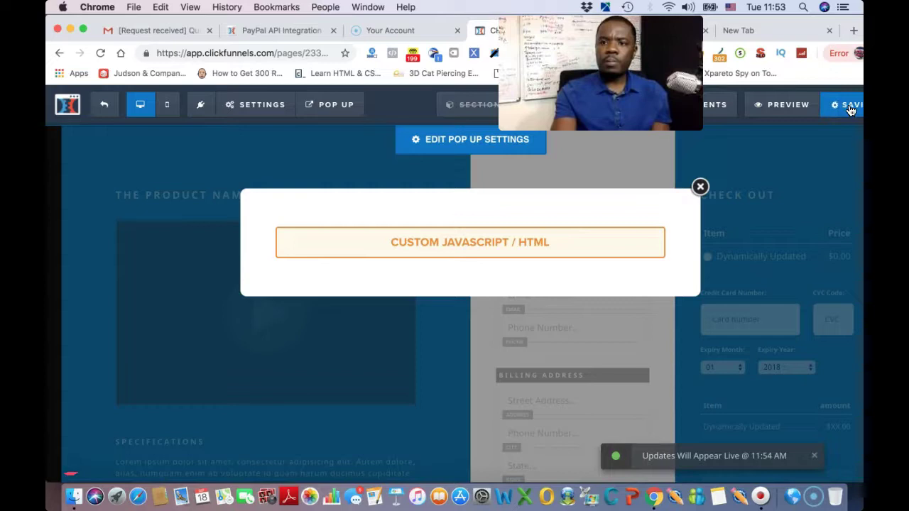
{"action": "left_click", "coordinate": [683, 203]}
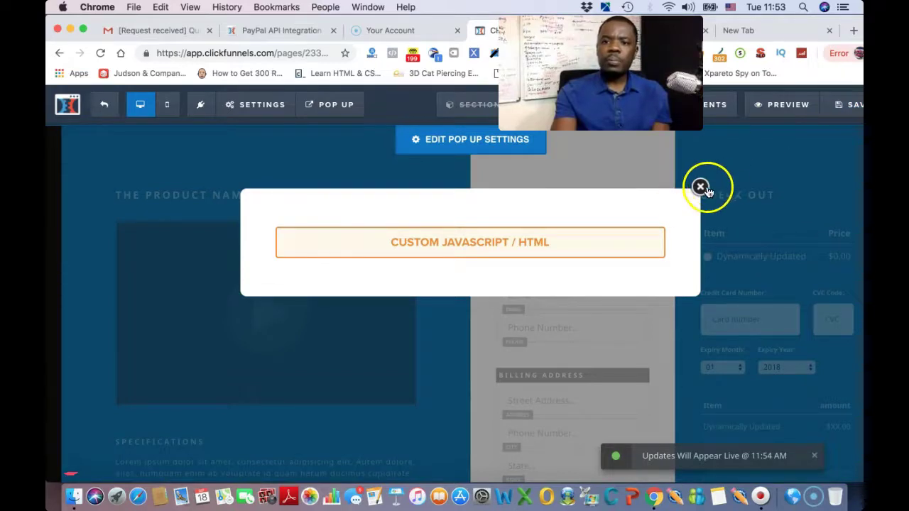
{"action": "left_click", "coordinate": [701, 188]}
Add a Button element directly below the Complete Order button on the order form page.
{"action": "scroll", "coordinate": [747, 191], "scroll_direction": "down", "scroll_amount": 5}
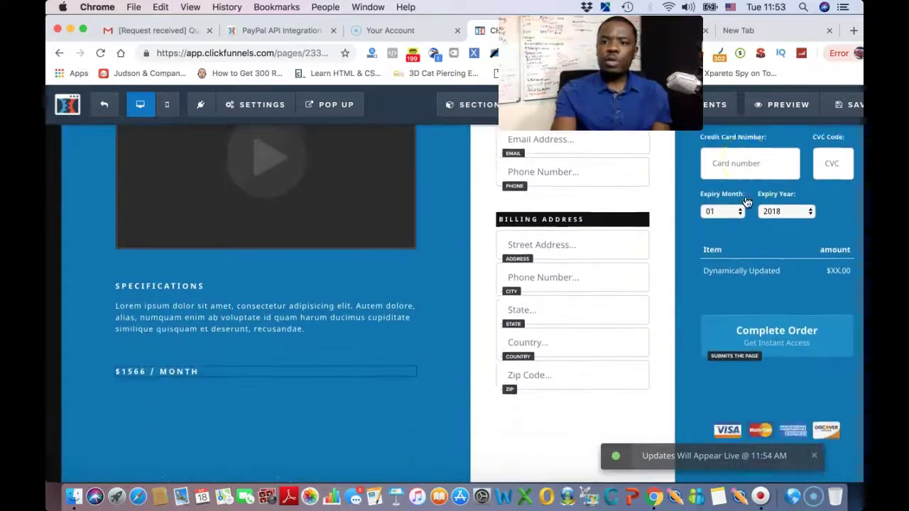
{"action": "left_click", "coordinate": [775, 320]}
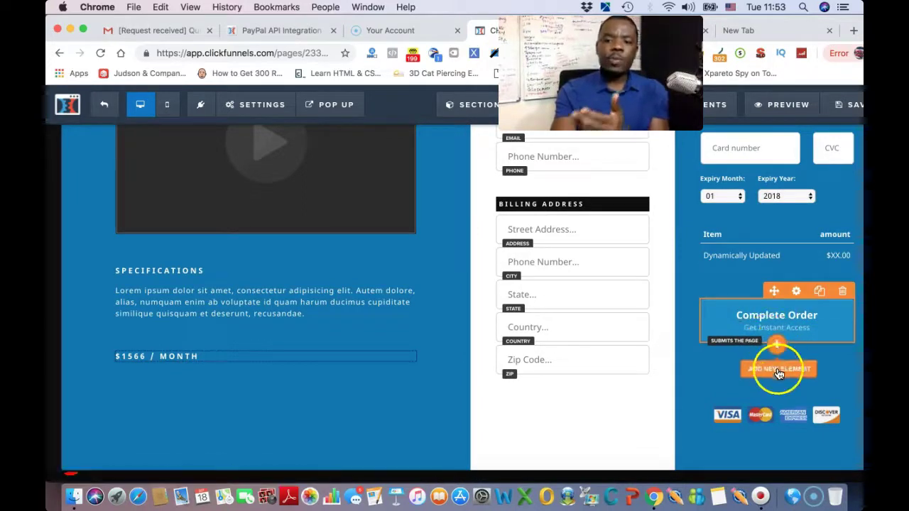
{"action": "left_click", "coordinate": [777, 371]}
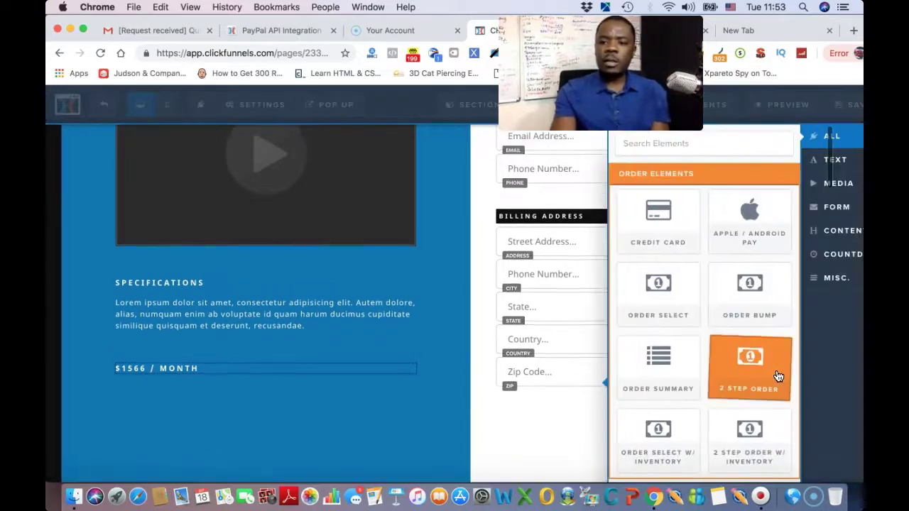
{"action": "scroll", "coordinate": [699, 330], "scroll_direction": "down", "scroll_amount": 5}
{"action": "scroll", "coordinate": [699, 330], "scroll_direction": "down", "scroll_amount": 5}
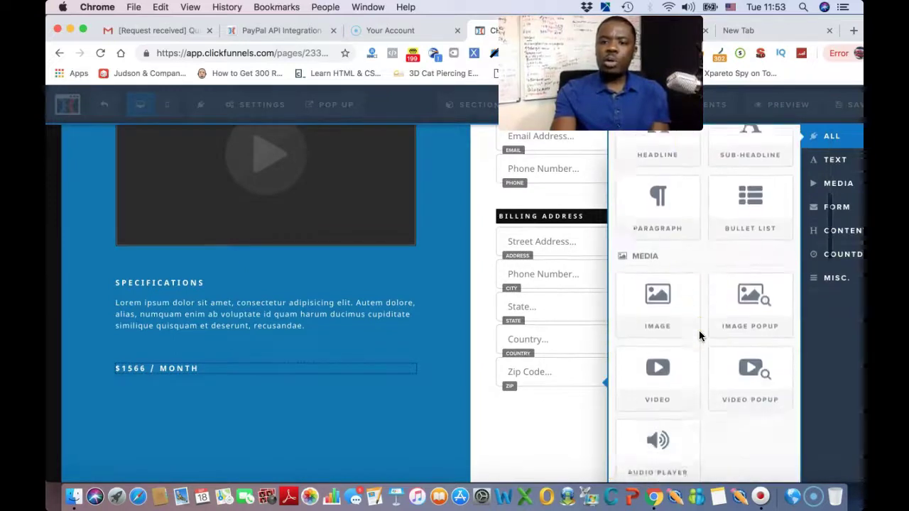
{"action": "left_click", "coordinate": [660, 306]}
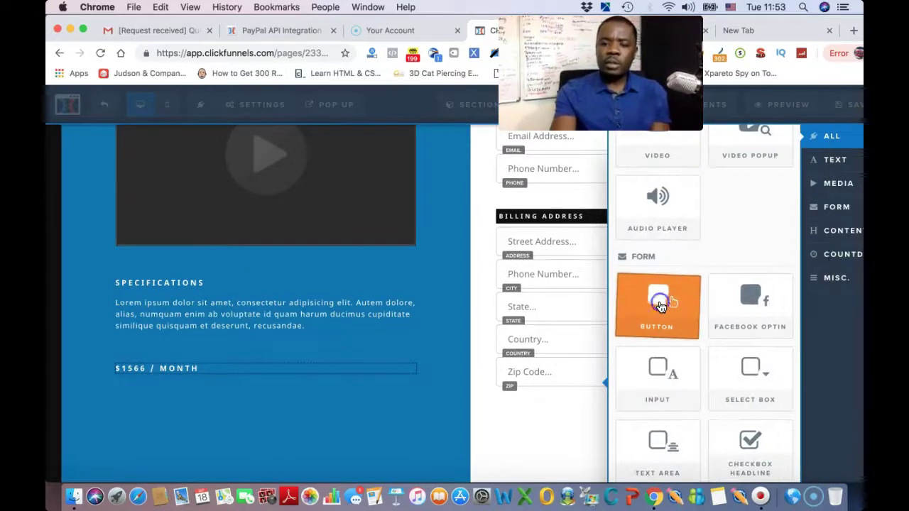
Set the new button's text to "Pay With PAYPAL".
{"action": "left_click", "coordinate": [755, 393]}
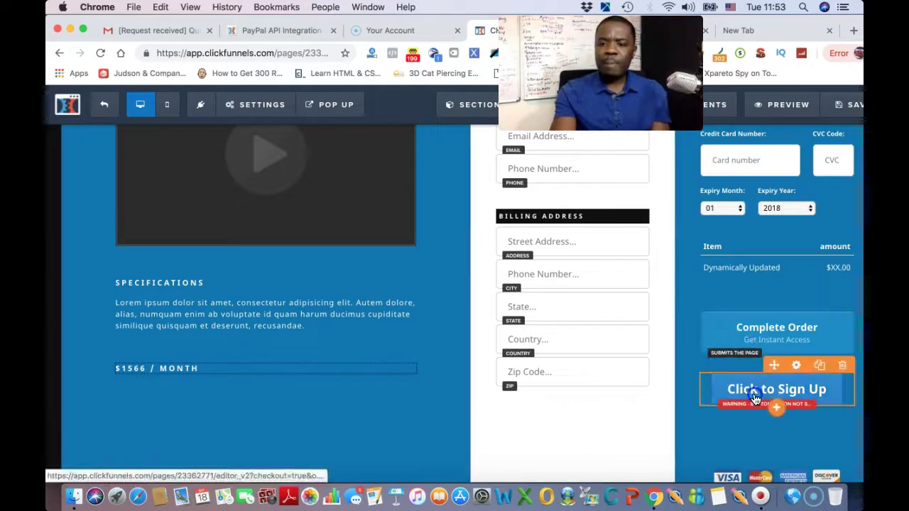
{"action": "left_click", "coordinate": [755, 396]}
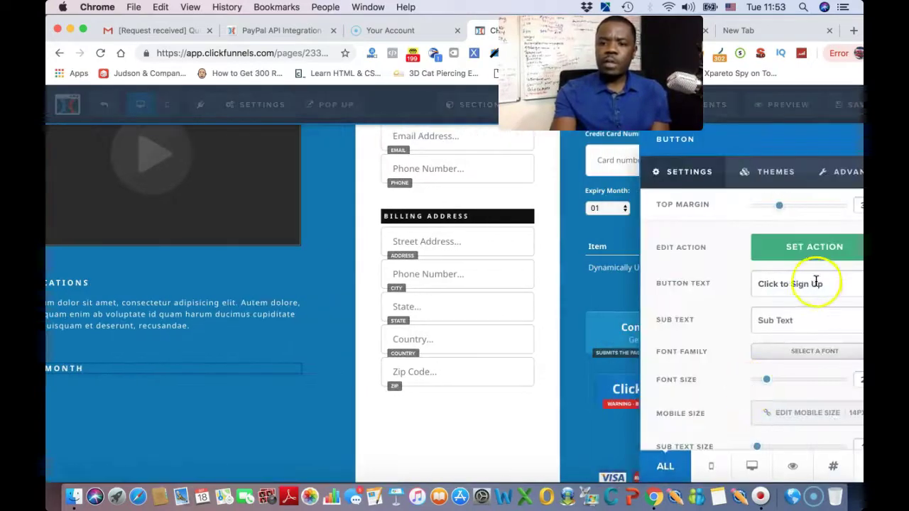
{"action": "left_click_drag", "start_coordinate": [828, 283], "coordinate": [753, 286]}
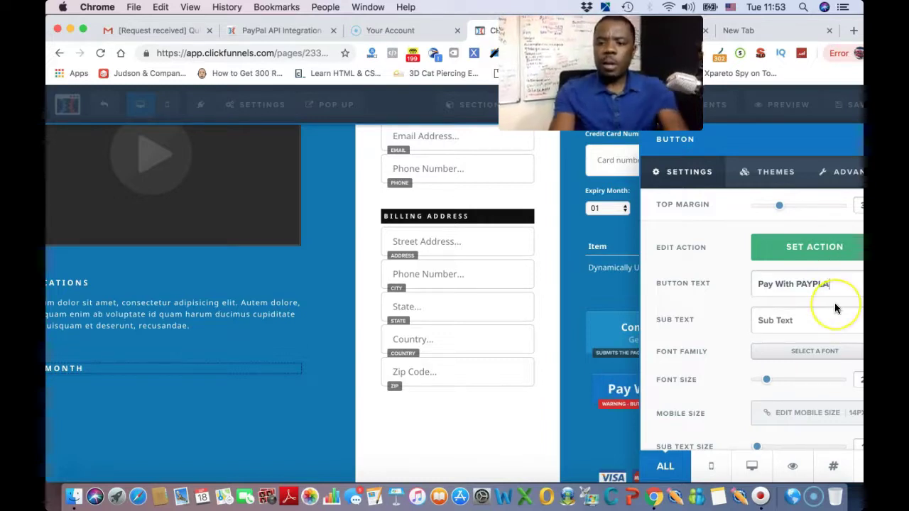
{"action": "key", "text": "BackSpace"}
{"action": "key", "text": "BackSpace"}
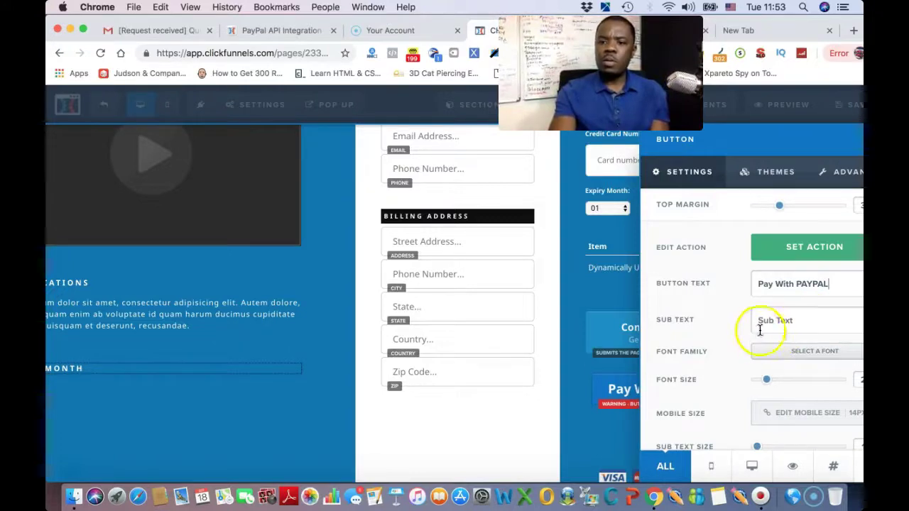
Set the Pay With PAYPAL button's action to Open the Pop Up and save the page.
{"action": "left_click", "coordinate": [782, 254]}
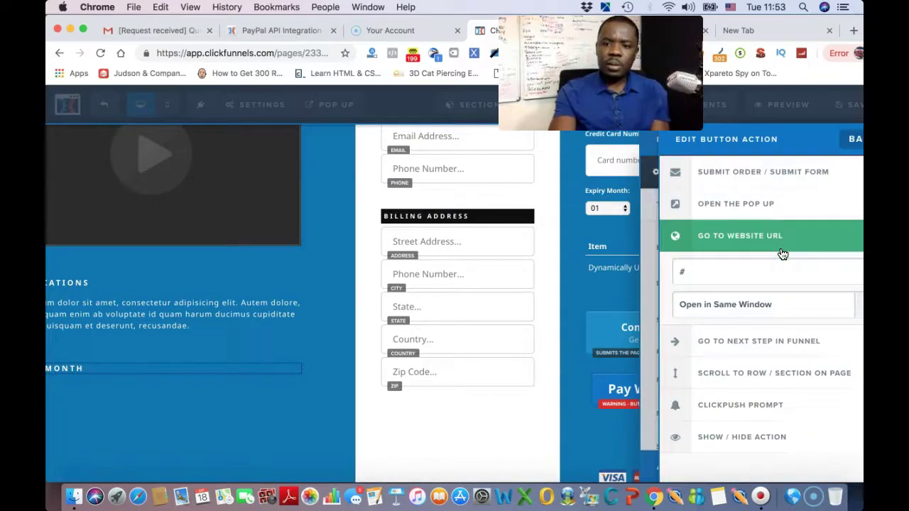
{"action": "left_click", "coordinate": [736, 206]}
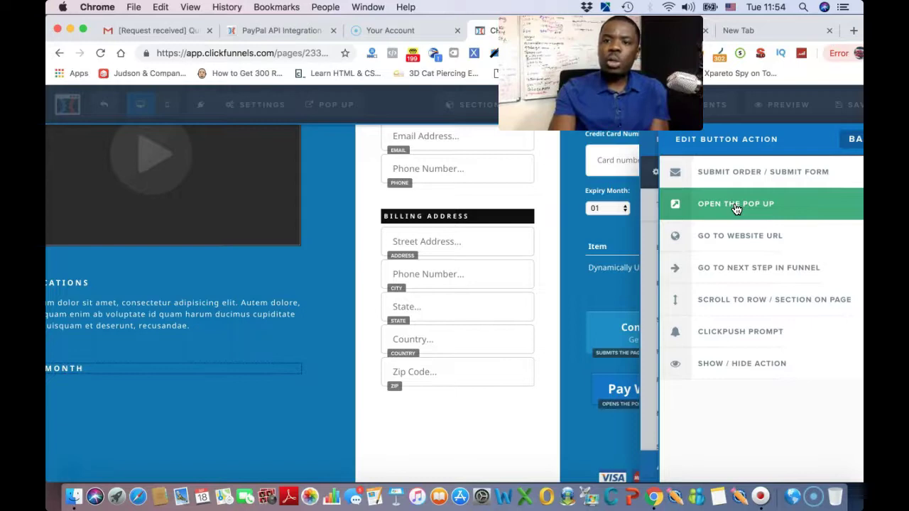
{"action": "left_click", "coordinate": [619, 237]}
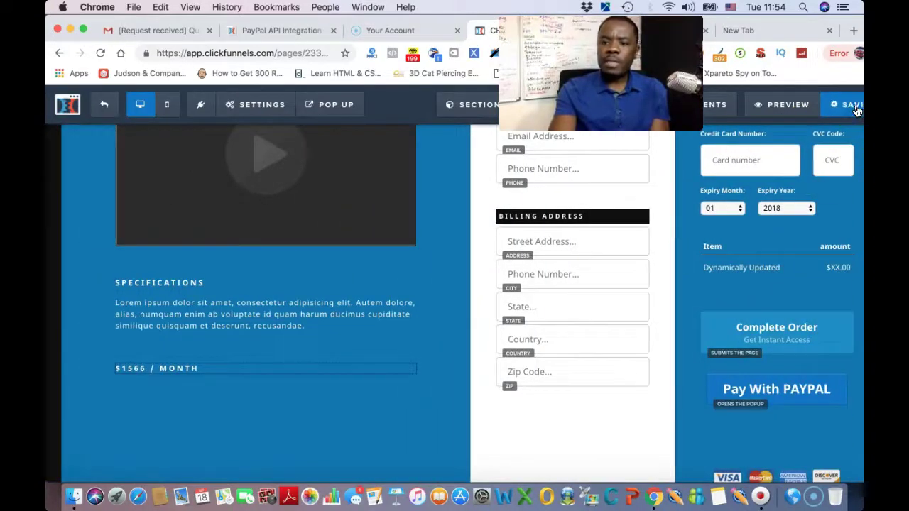
{"action": "left_click", "coordinate": [856, 111]}
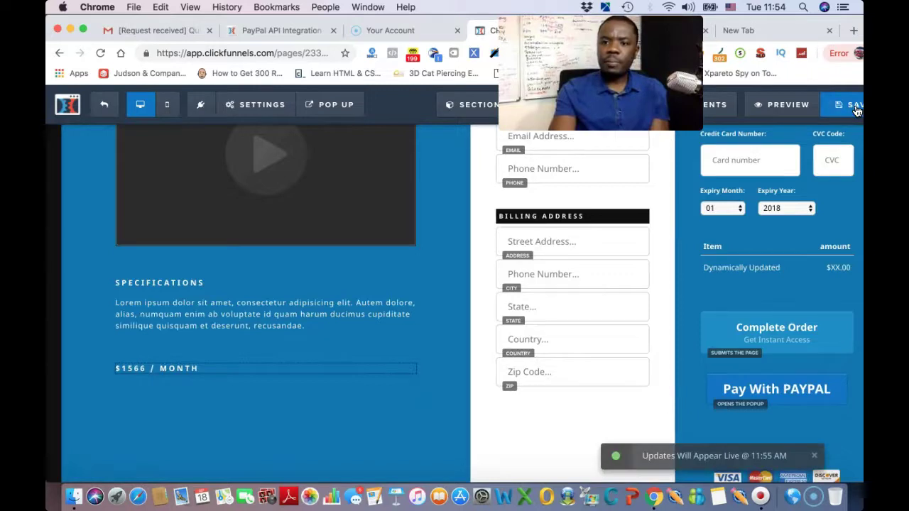
Open the preview of the order form page in an incognito window.
{"action": "left_click", "coordinate": [779, 108]}
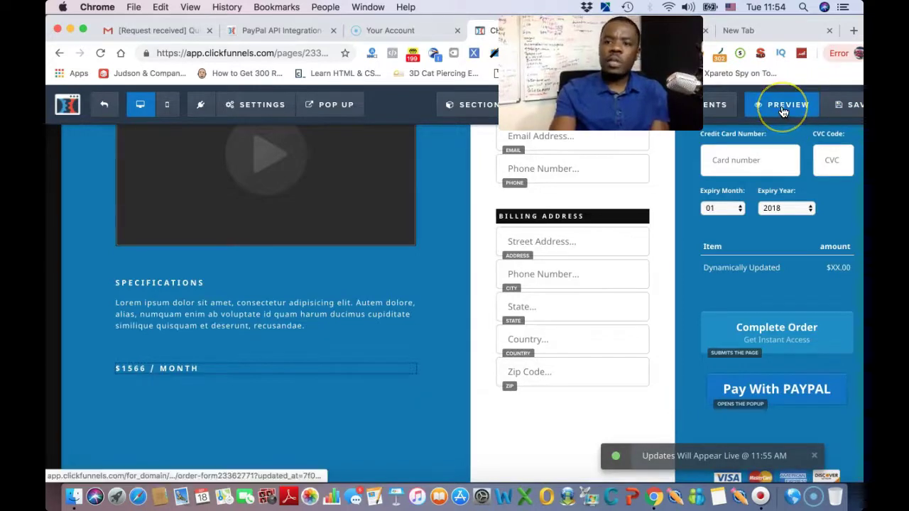
{"action": "right_click", "coordinate": [783, 112]}
{"action": "left_click", "coordinate": [761, 138]}
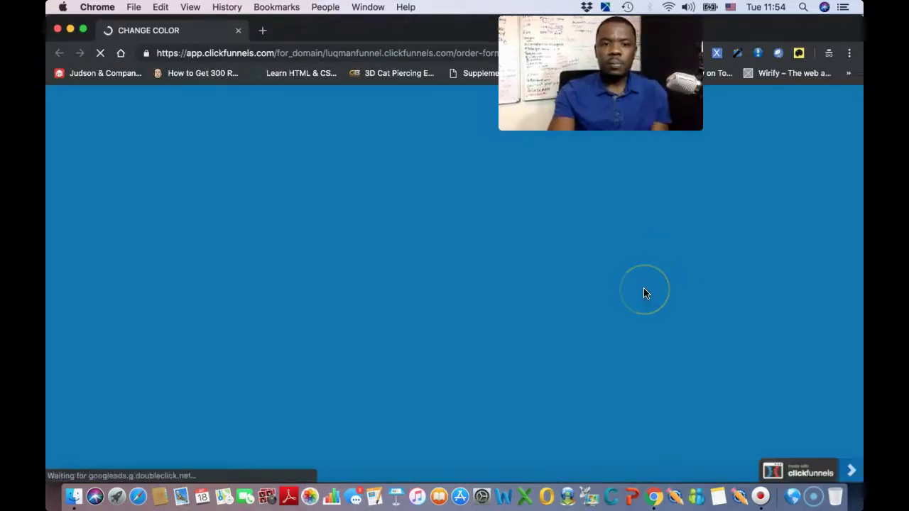
Test the Pay With PAYPAL button and try submitting the embedded PayPal order form with its fields empty.
{"action": "scroll", "coordinate": [643, 287], "scroll_direction": "down", "scroll_amount": 4}
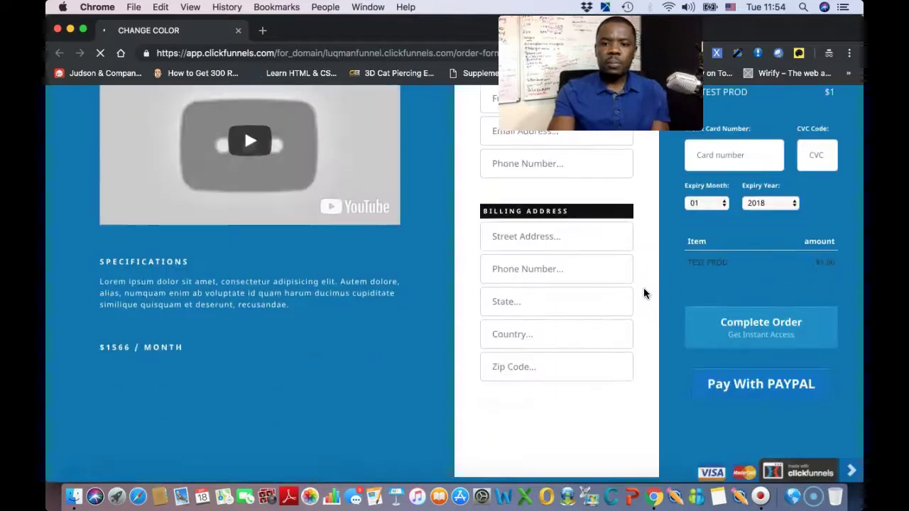
{"action": "left_click", "coordinate": [744, 392]}
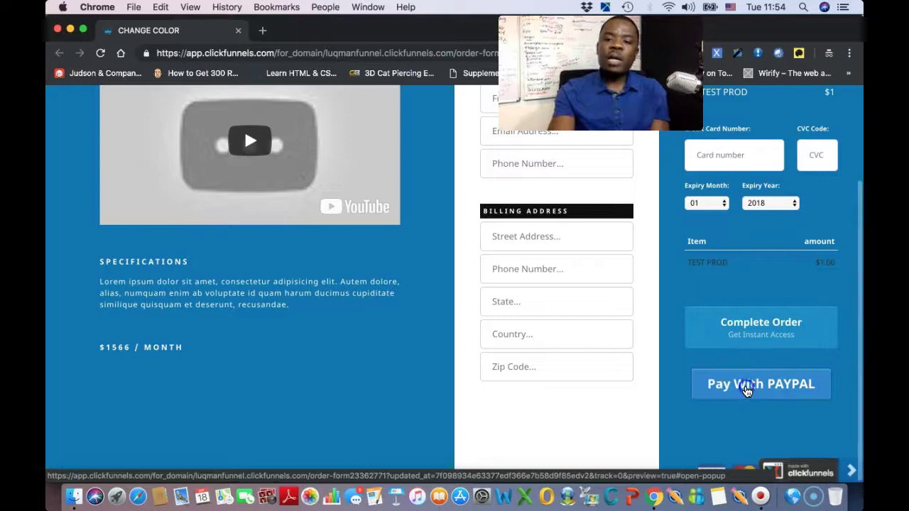
{"action": "scroll", "coordinate": [568, 291], "scroll_direction": "down", "scroll_amount": 7}
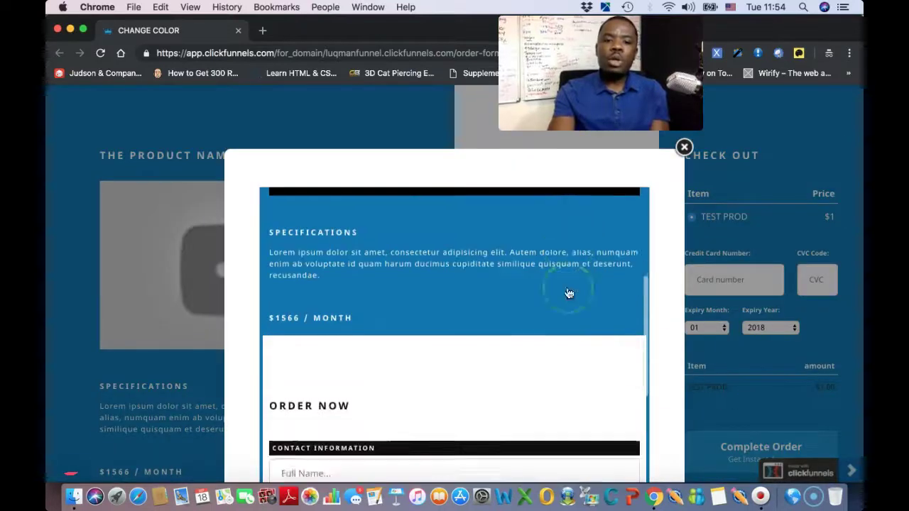
{"action": "scroll", "coordinate": [568, 292], "scroll_direction": "down", "scroll_amount": 8}
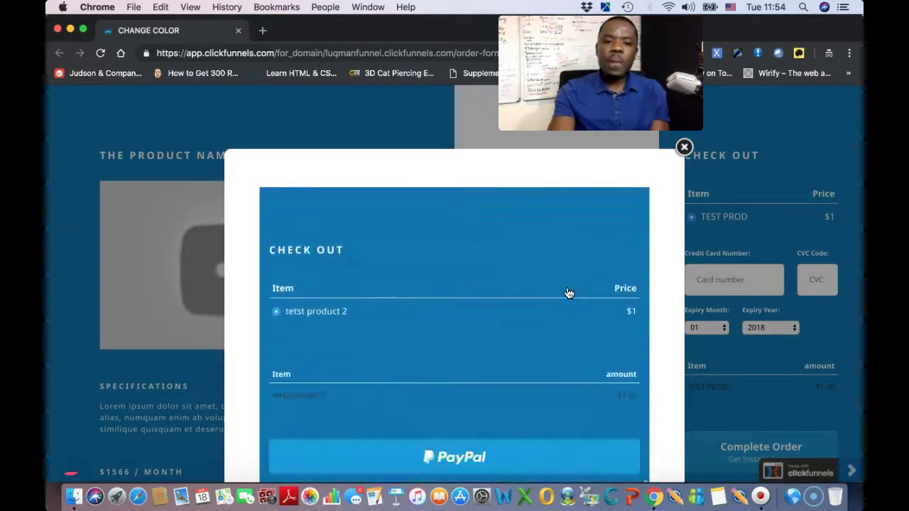
{"action": "left_click", "coordinate": [452, 460]}
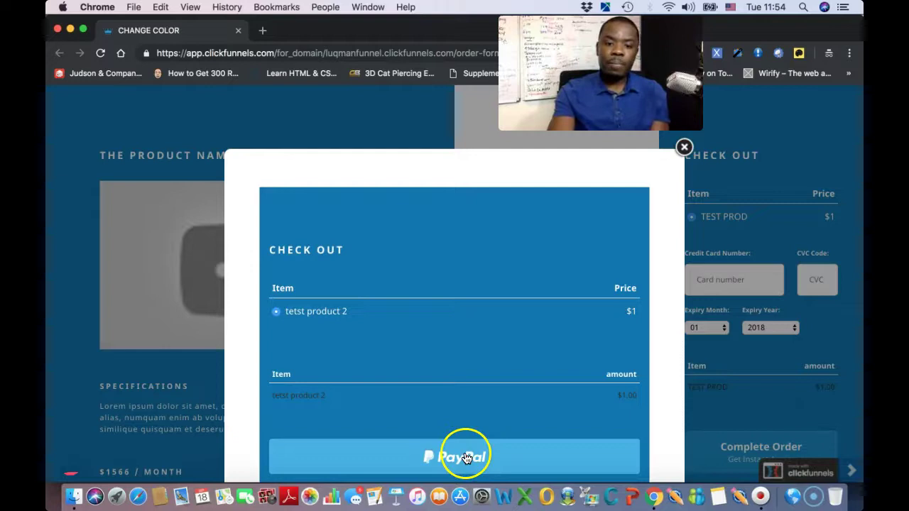
Check the contact and billing fields of the embedded order form and close the pop-up.
{"action": "left_click", "coordinate": [493, 351]}
{"action": "scroll", "coordinate": [493, 350], "scroll_direction": "up", "scroll_amount": 10}
{"action": "scroll", "coordinate": [492, 351], "scroll_direction": "down", "scroll_amount": 3}
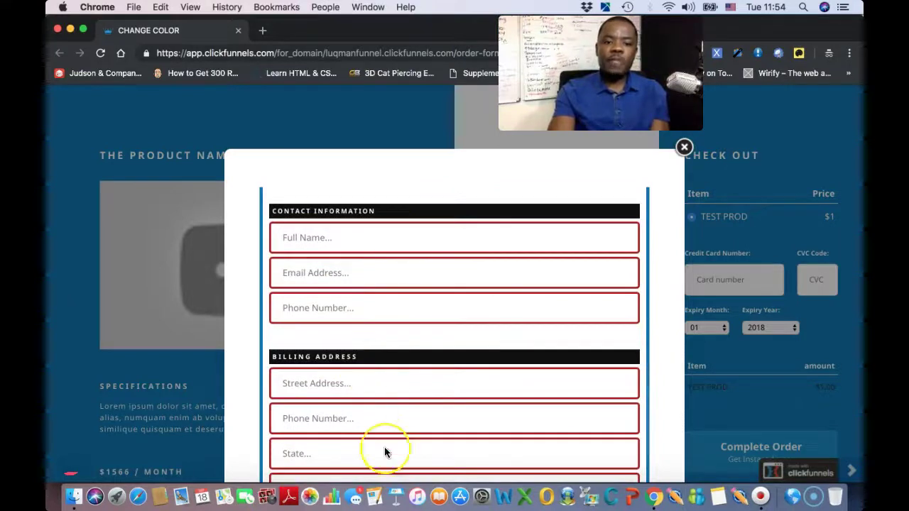
{"action": "scroll", "coordinate": [385, 453], "scroll_direction": "down", "scroll_amount": 12}
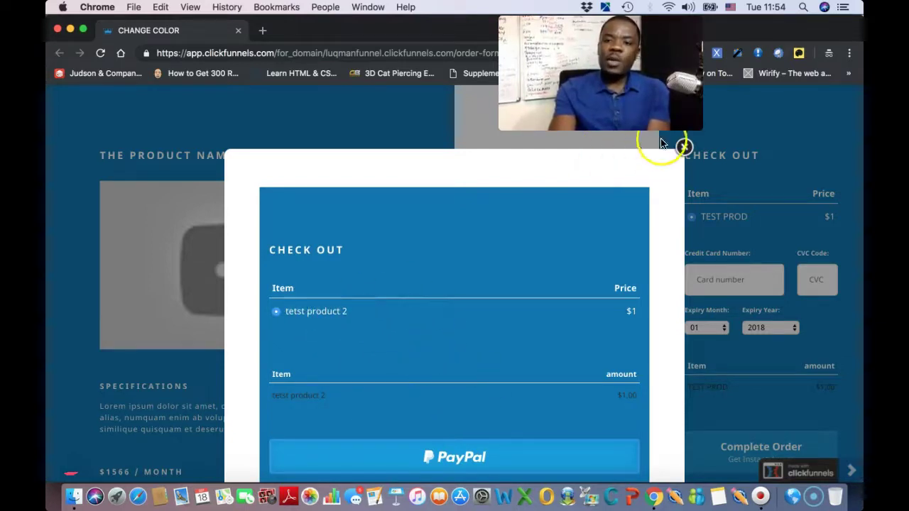
{"action": "left_click", "coordinate": [684, 147]}
Reopen the PayPal pop-up, go through its form to the PayPal checkout button, and return to the order form page.
{"action": "scroll", "coordinate": [832, 416], "scroll_direction": "down", "scroll_amount": 3}
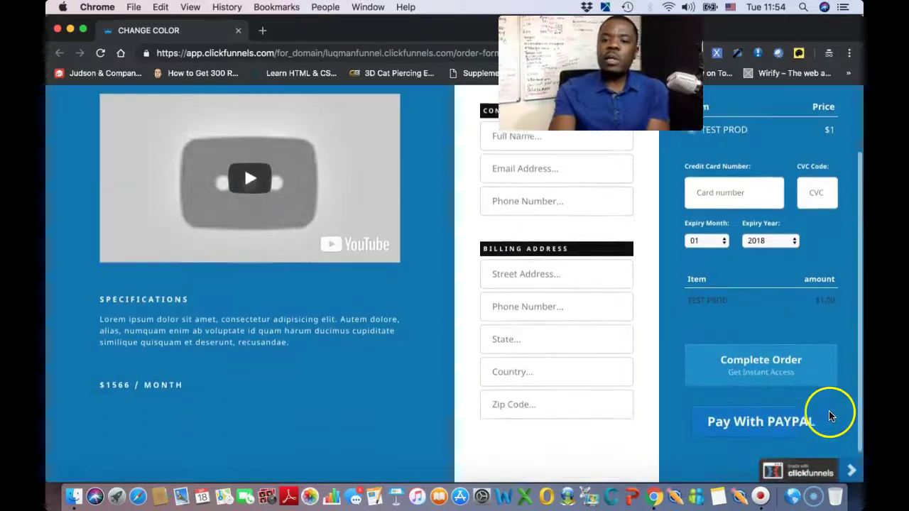
{"action": "scroll", "coordinate": [764, 177], "scroll_direction": "up", "scroll_amount": 3}
{"action": "scroll", "coordinate": [693, 267], "scroll_direction": "down", "scroll_amount": 3}
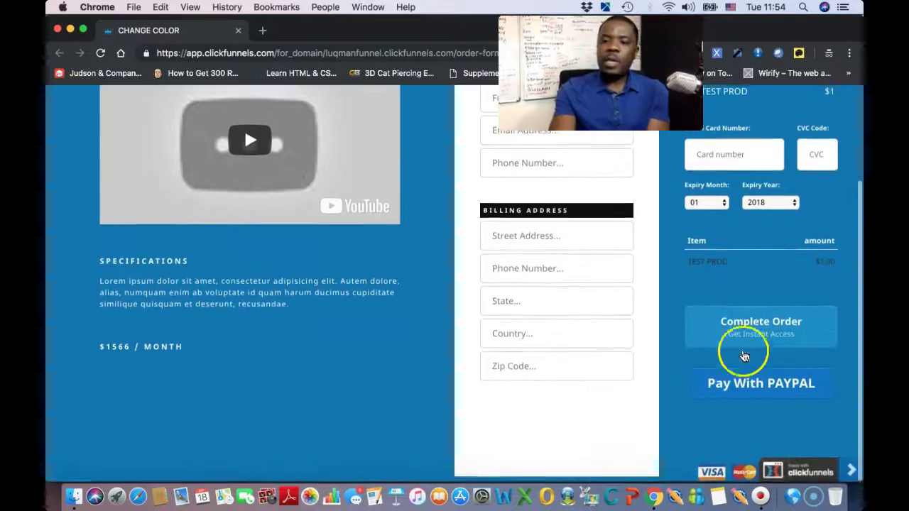
{"action": "left_click", "coordinate": [750, 386]}
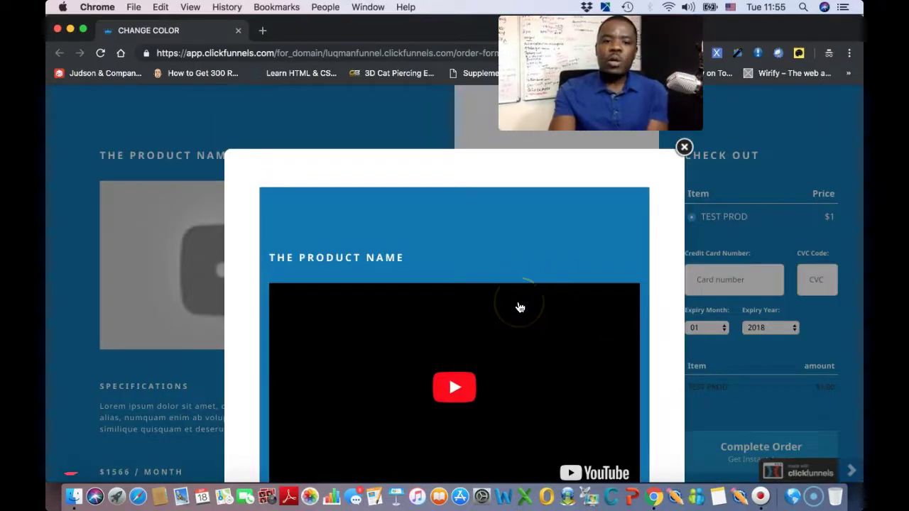
{"action": "scroll", "coordinate": [519, 305], "scroll_direction": "down", "scroll_amount": 3}
{"action": "scroll", "coordinate": [520, 307], "scroll_direction": "down", "scroll_amount": 10}
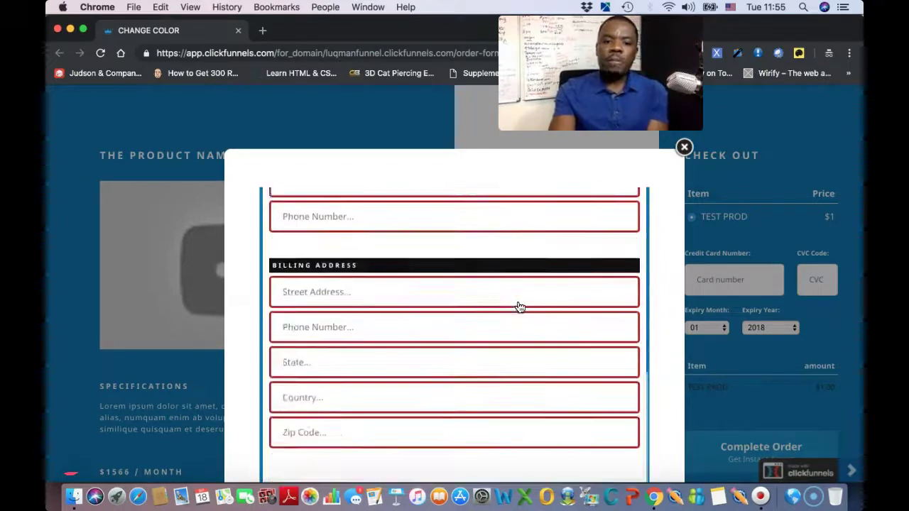
{"action": "left_click", "coordinate": [449, 329]}
{"action": "left_click", "coordinate": [446, 468]}
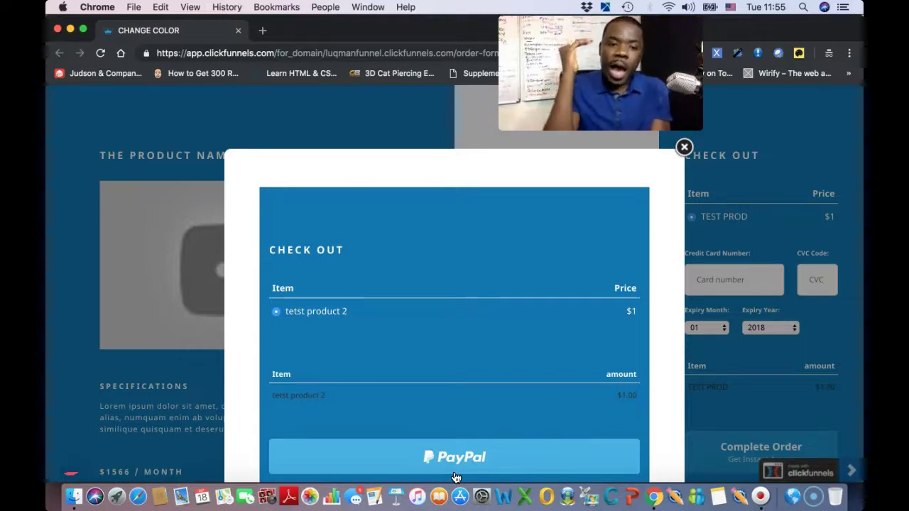
{"action": "left_click", "coordinate": [683, 147]}
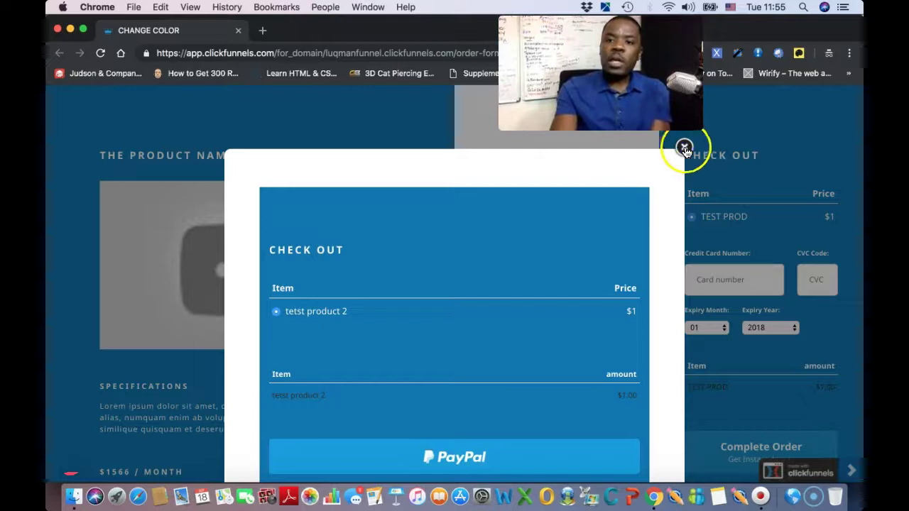
{"action": "scroll", "coordinate": [719, 255], "scroll_direction": "down", "scroll_amount": 2}
{"action": "scroll", "coordinate": [719, 256], "scroll_direction": "down", "scroll_amount": 1}
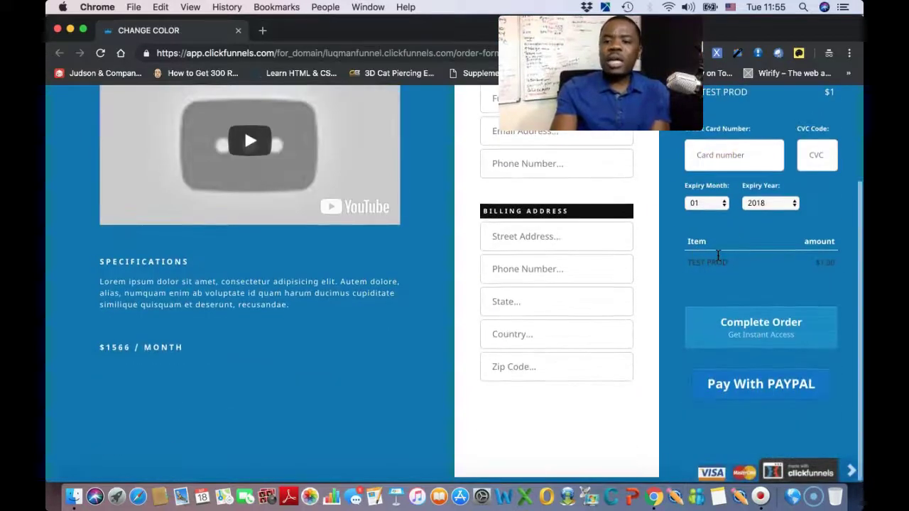